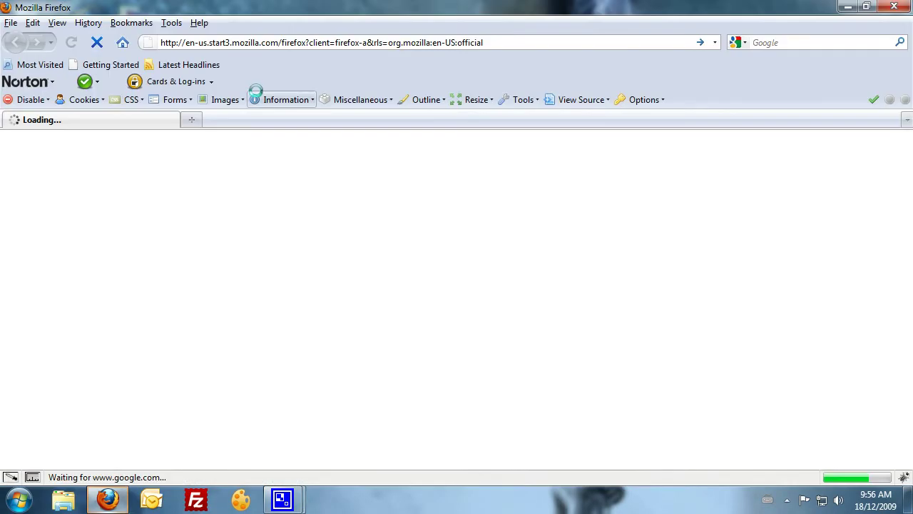
pyautogui.click(228, 42)
pyautogui.write('www')
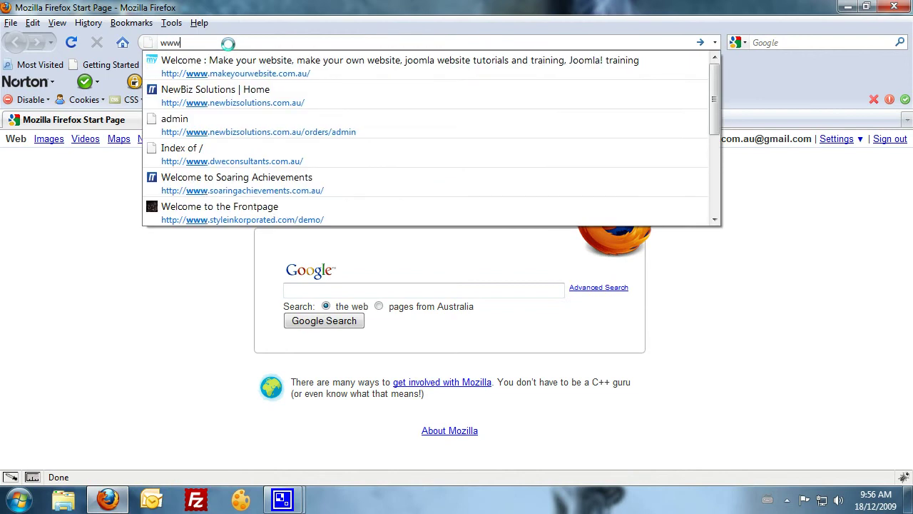
pyautogui.write('.artisteer.com')
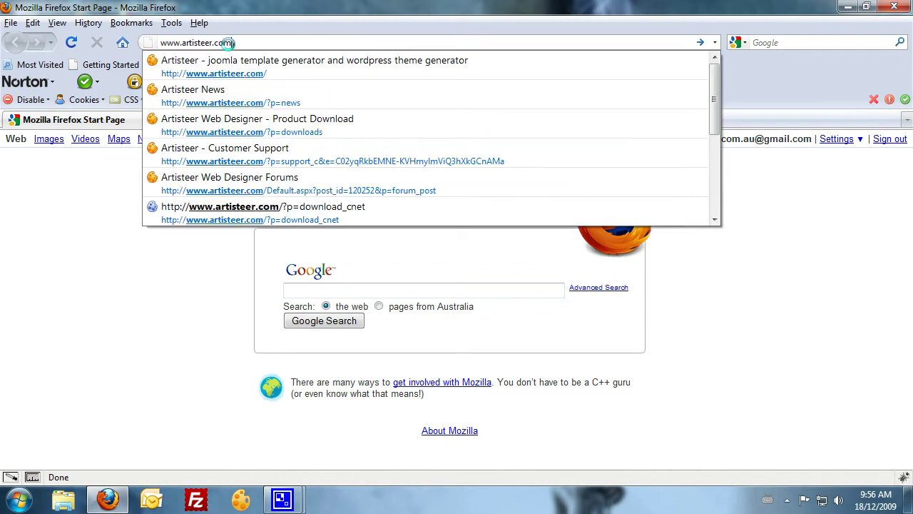
pyautogui.press('Return')
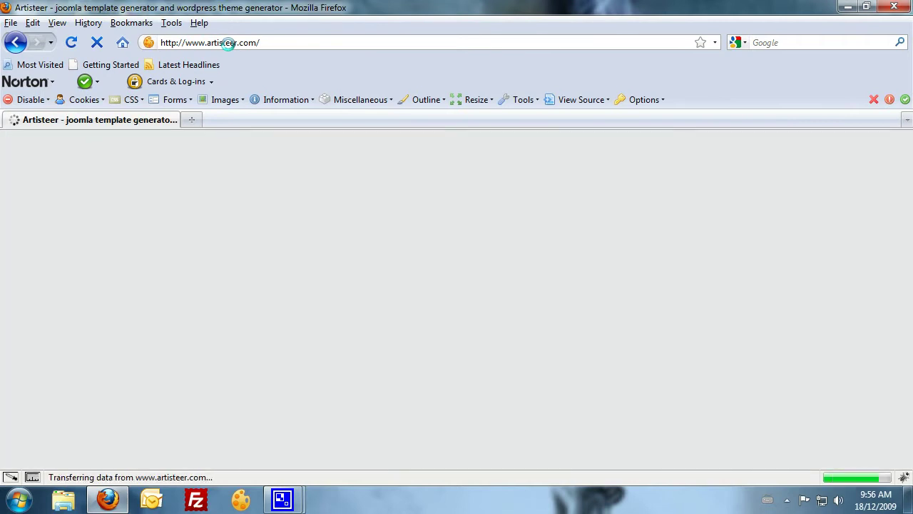
pyautogui.scroll(-3, 67, 259)
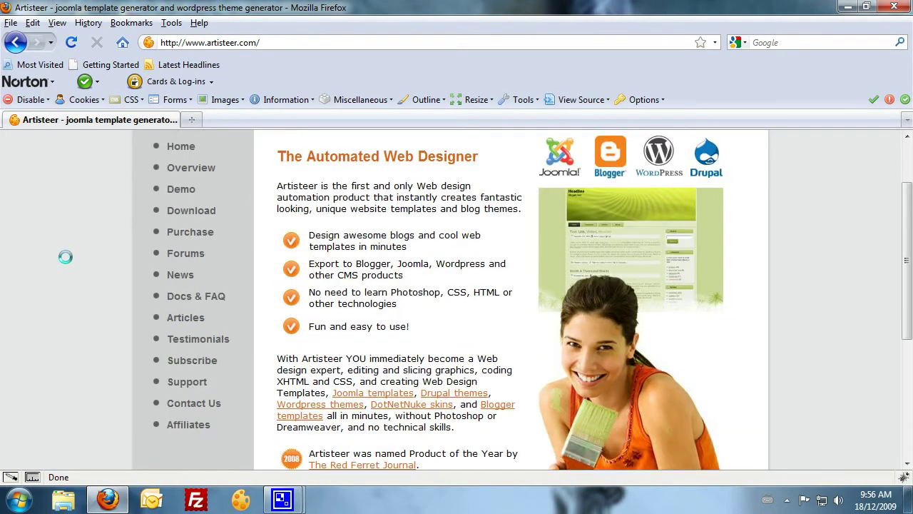
pyautogui.scroll(-1, 65, 257)
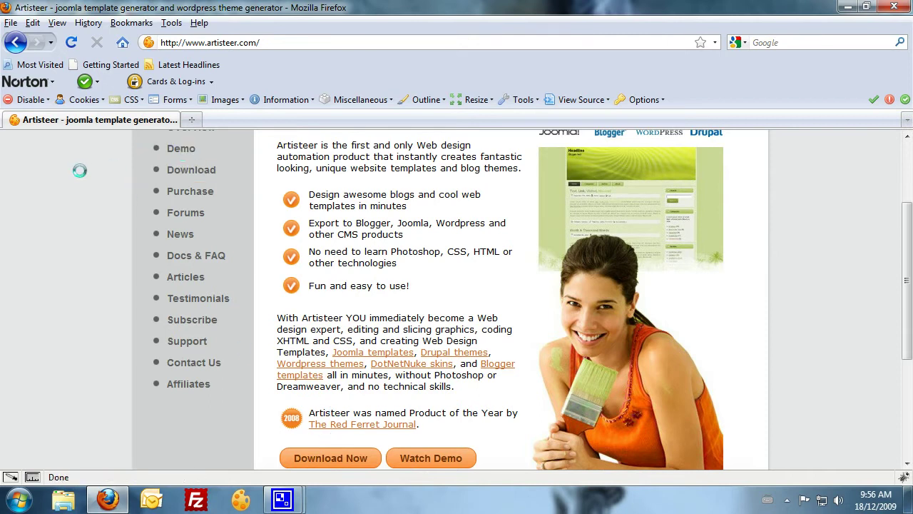
pyautogui.scroll(-1, 68, 169)
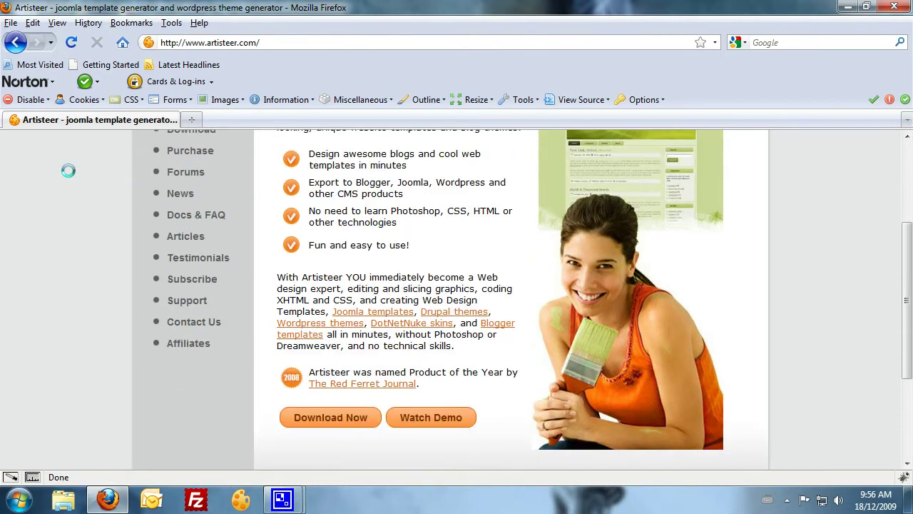
pyautogui.scroll(1, 71, 174)
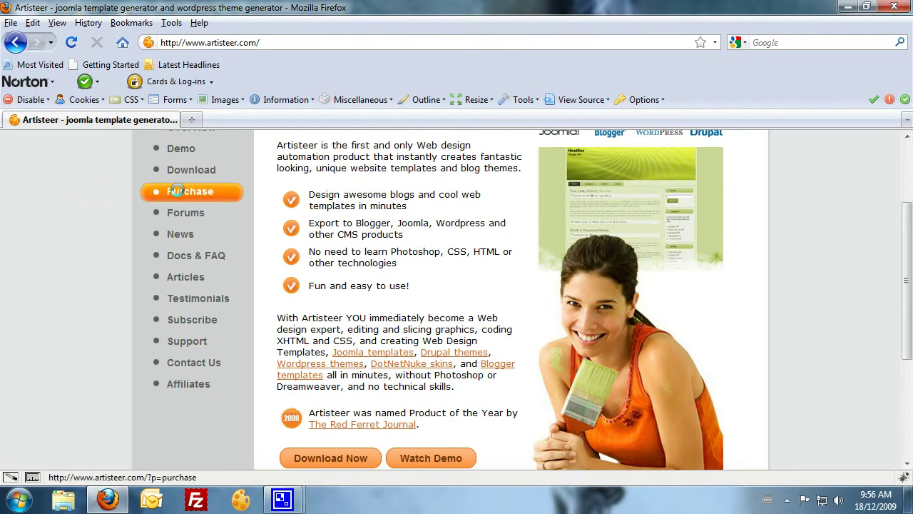
# Step: Browse Artisteer's Purchase page and then its Download page
pyautogui.click(178, 190)
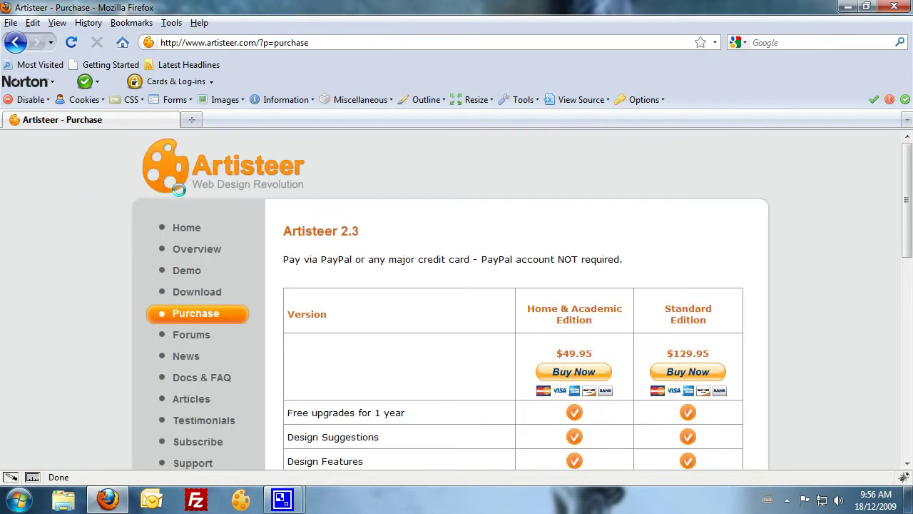
pyautogui.scroll(-1, 480, 214)
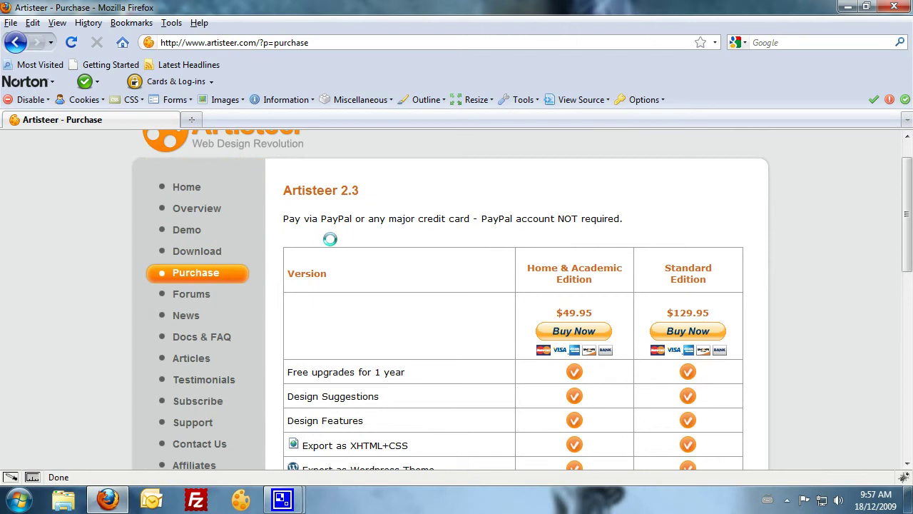
pyautogui.click(214, 251)
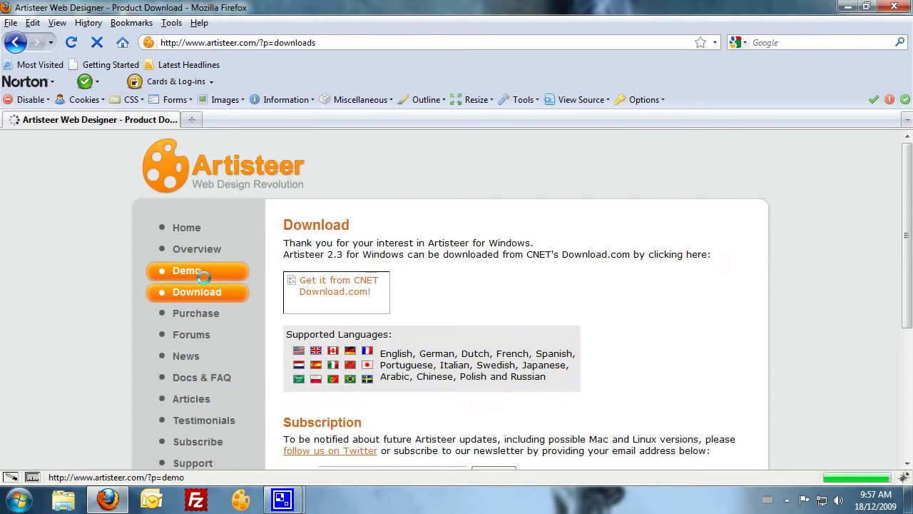
pyautogui.scroll(-1, 473, 327)
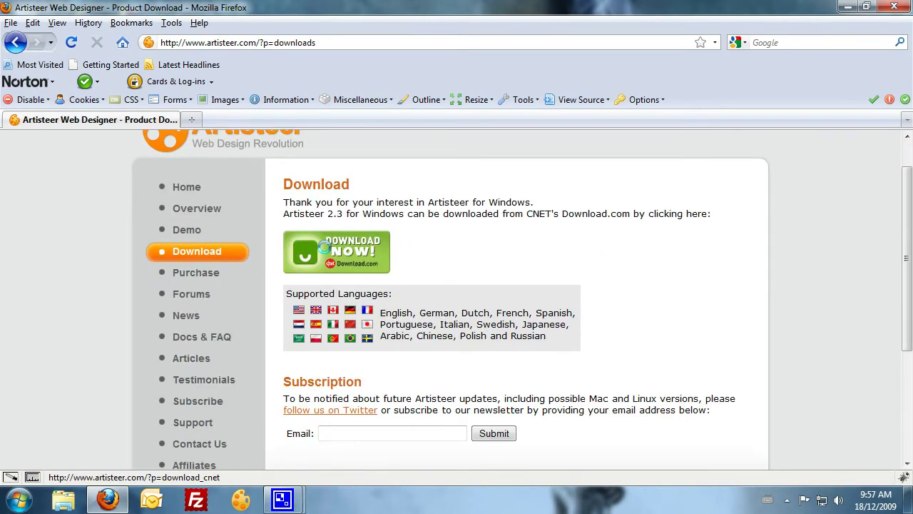
# Step: Return to the Purchase page and review the $49.95 versus $129.95 edition comparison
pyautogui.click(180, 270)
pyautogui.scroll(-1, 528, 303)
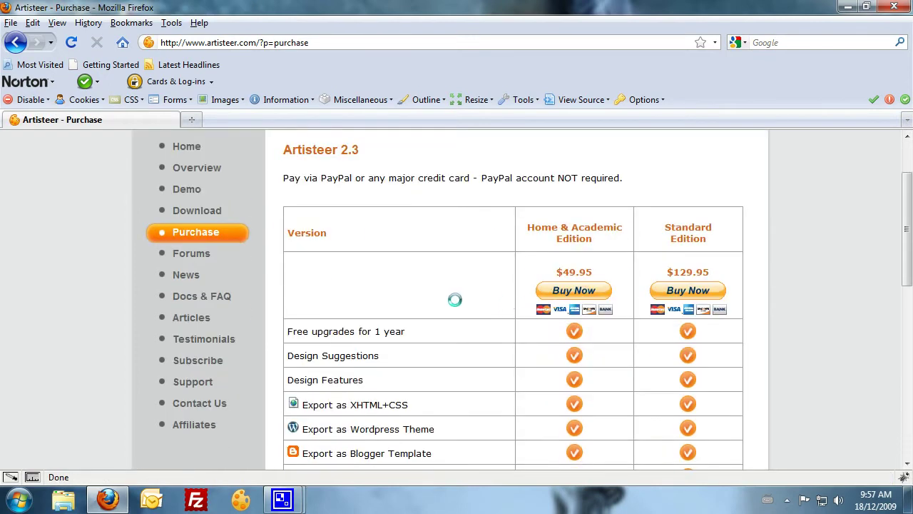
pyautogui.scroll(-2, 428, 292)
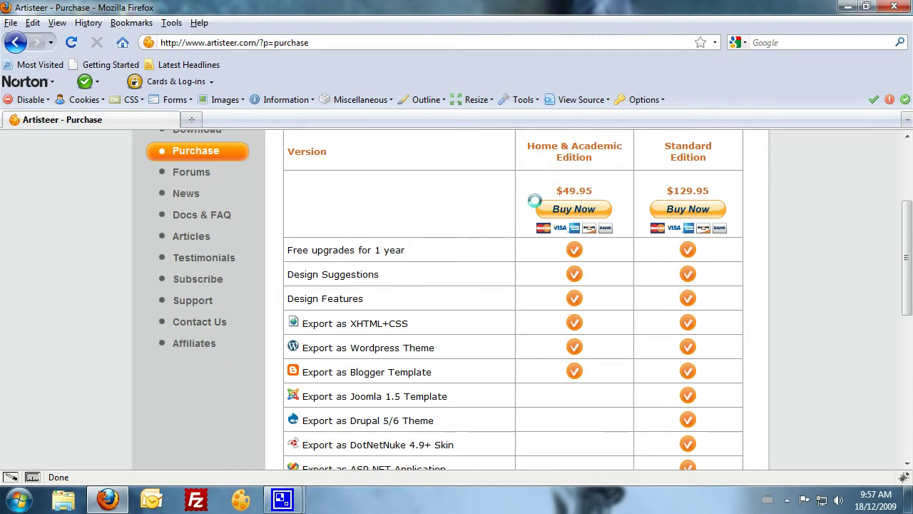
pyautogui.scroll(-2, 485, 200)
pyautogui.scroll(1, 475, 193)
pyautogui.scroll(1, 475, 193)
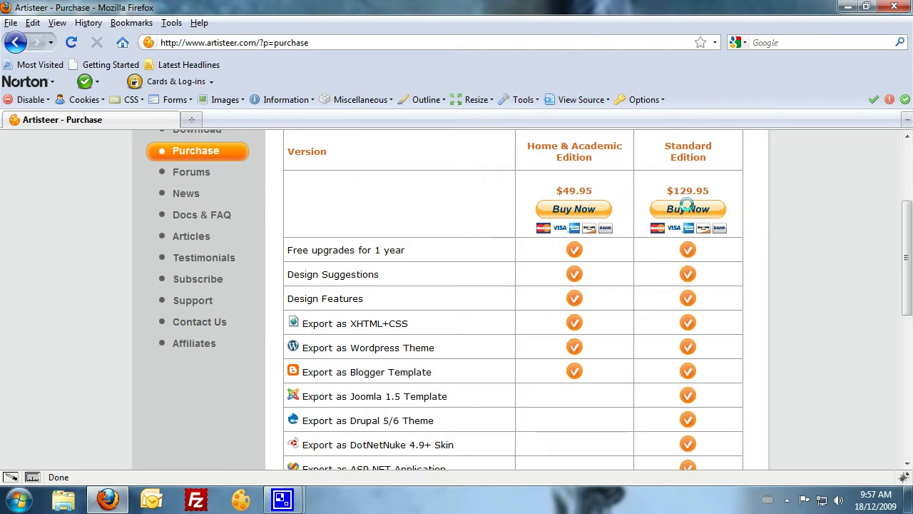
pyautogui.scroll(3, 394, 339)
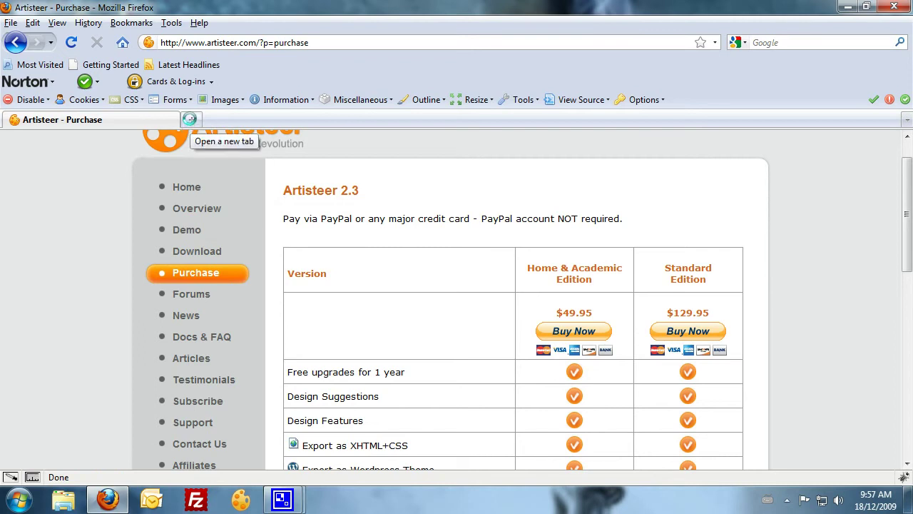
# Step: Open goldenpointcafe.com.au in a new tab and scroll through the Frontpage site
pyautogui.click(189, 119)
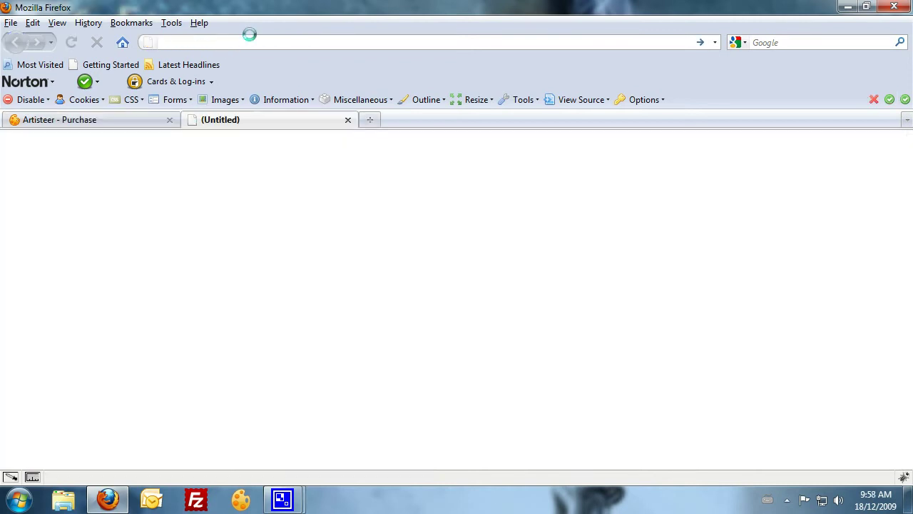
pyautogui.write('gold')
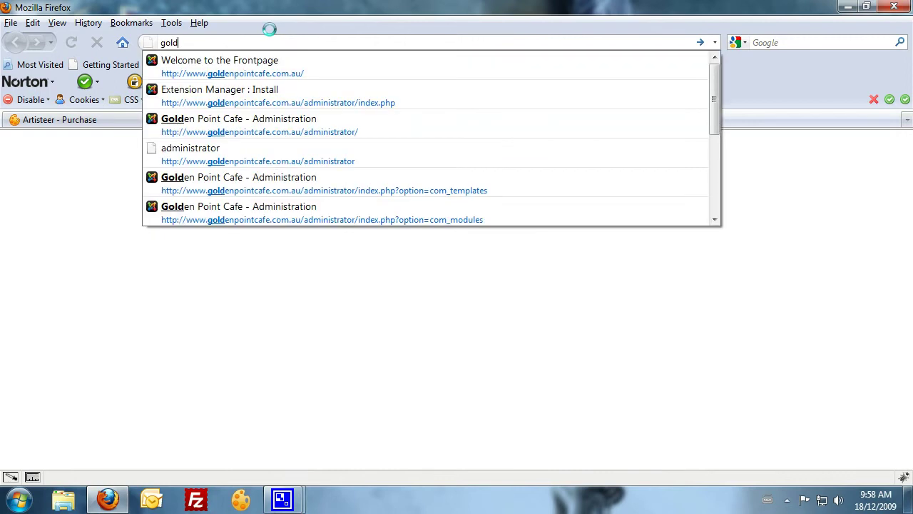
pyautogui.press('Down')
pyautogui.press('Return')
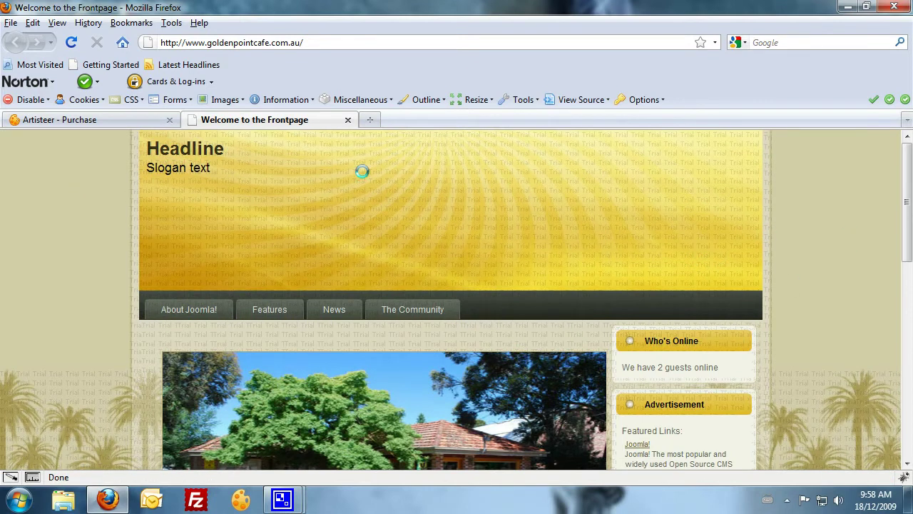
pyautogui.scroll(-2, 264, 175)
pyautogui.scroll(3, 99, 193)
pyautogui.scroll(-1, 554, 253)
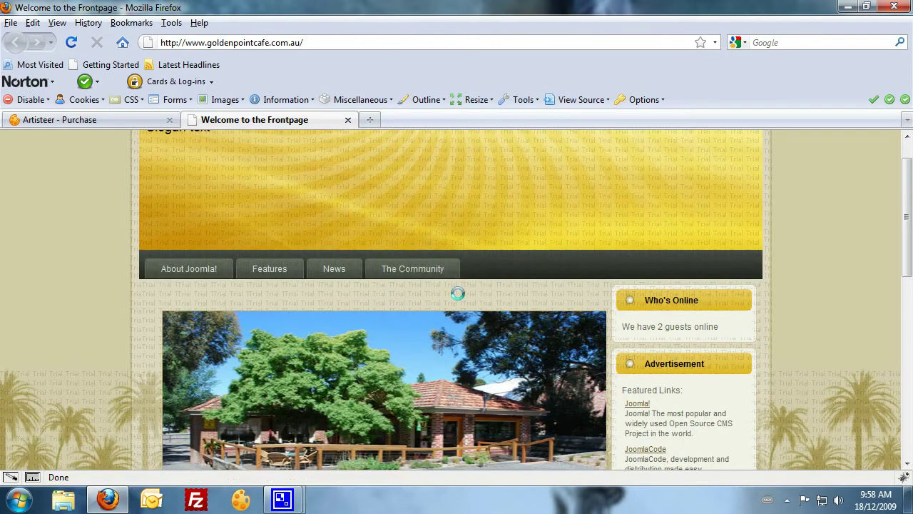
pyautogui.scroll(-2, 636, 295)
pyautogui.scroll(-10, 639, 333)
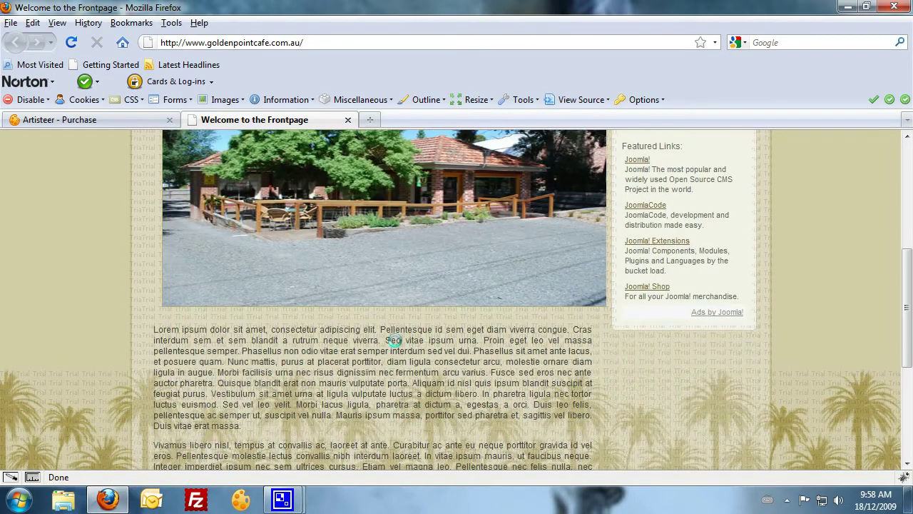
pyautogui.scroll(13, 654, 336)
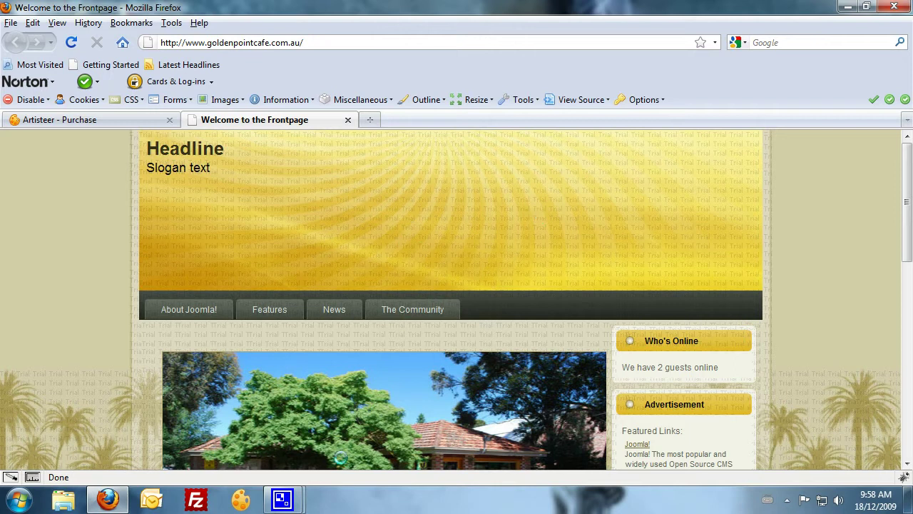
# Step: Compare the Artisteer Purchase tab with the Frontpage tab, then minimize Firefox
pyautogui.click(111, 121)
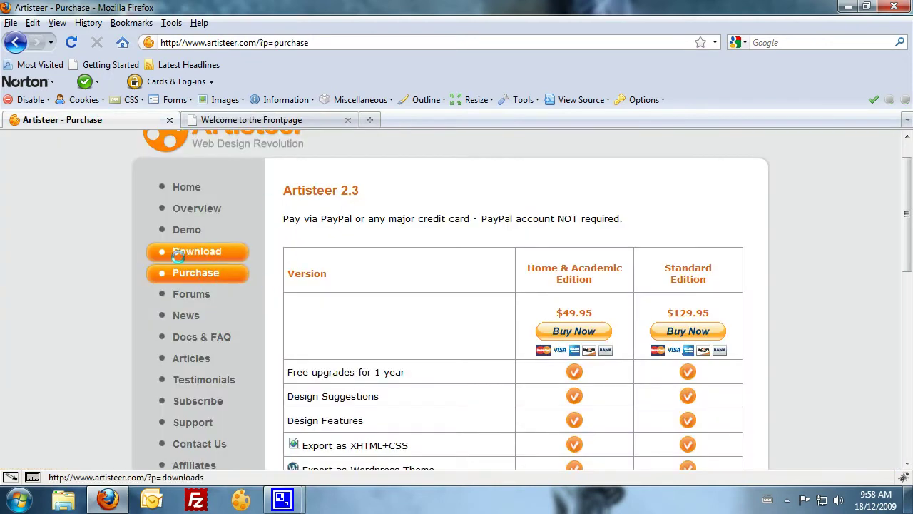
pyautogui.click(250, 120)
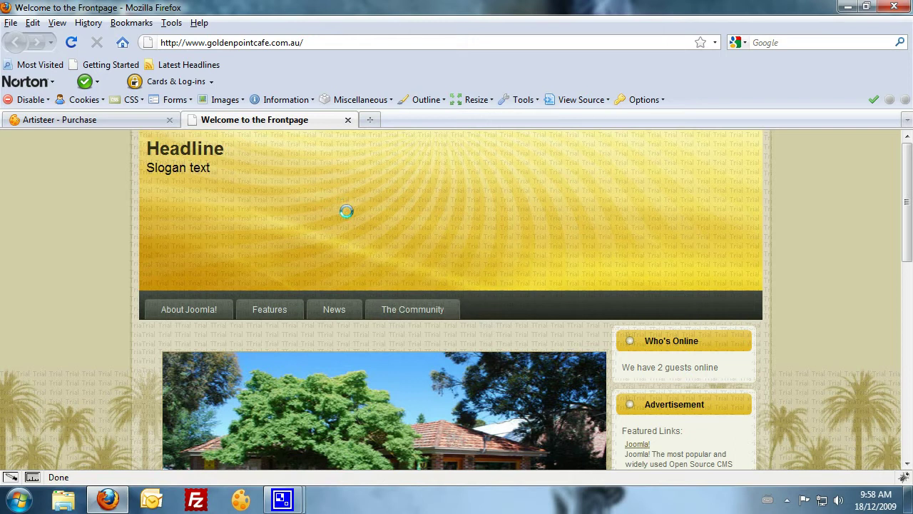
pyautogui.click(99, 123)
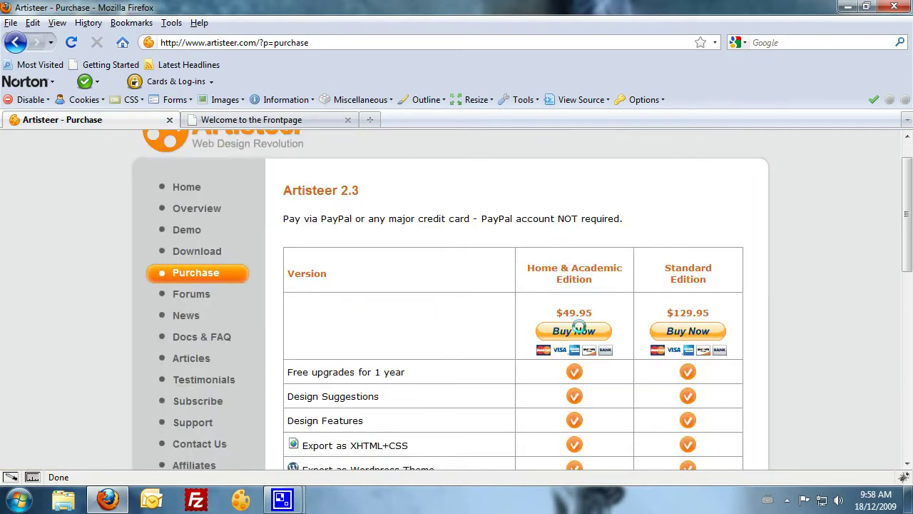
pyautogui.scroll(-1, 362, 427)
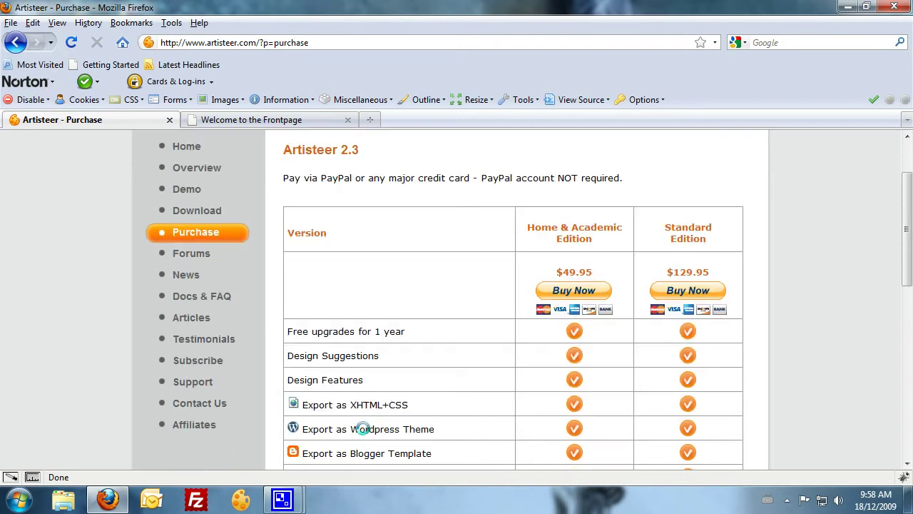
pyautogui.scroll(-1, 365, 414)
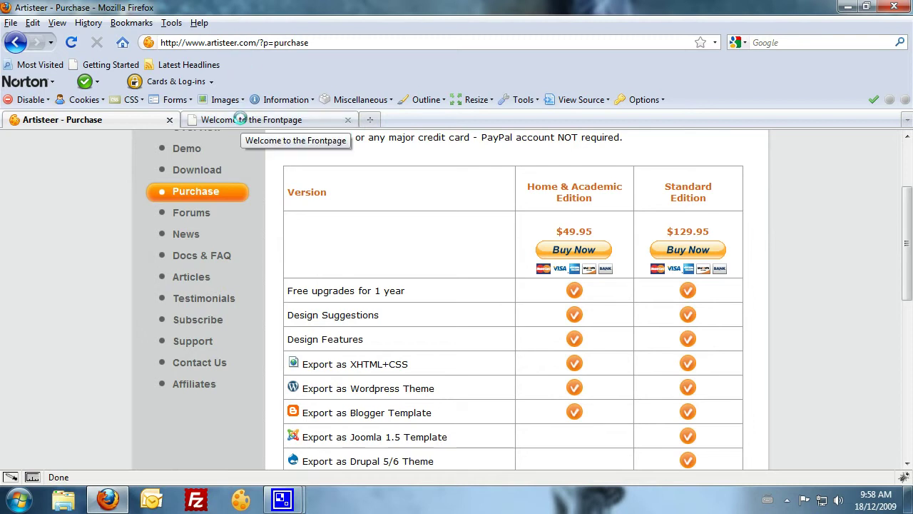
pyautogui.click(241, 119)
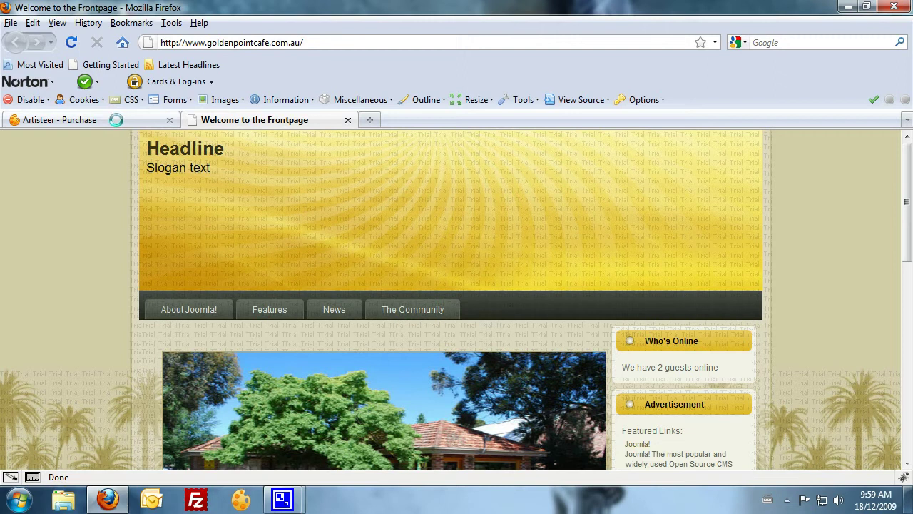
pyautogui.click(847, 7)
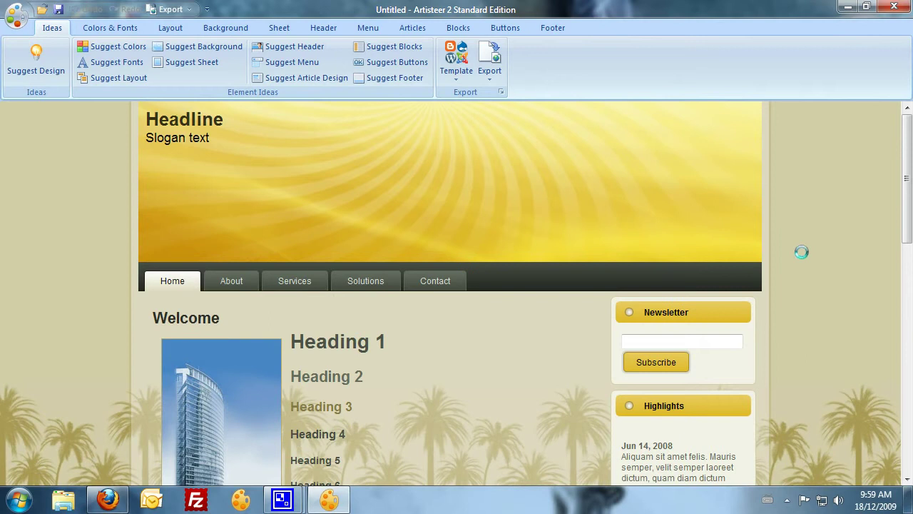
# Step: Review the Frontpage site in Firefox again, then bring the Artisteer design window forward
pyautogui.scroll(-10, 808, 265)
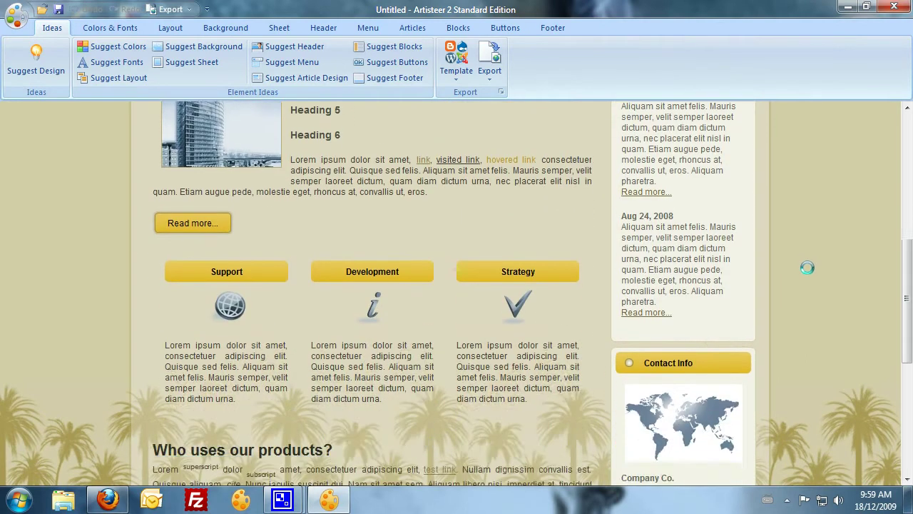
pyautogui.scroll(10, 789, 333)
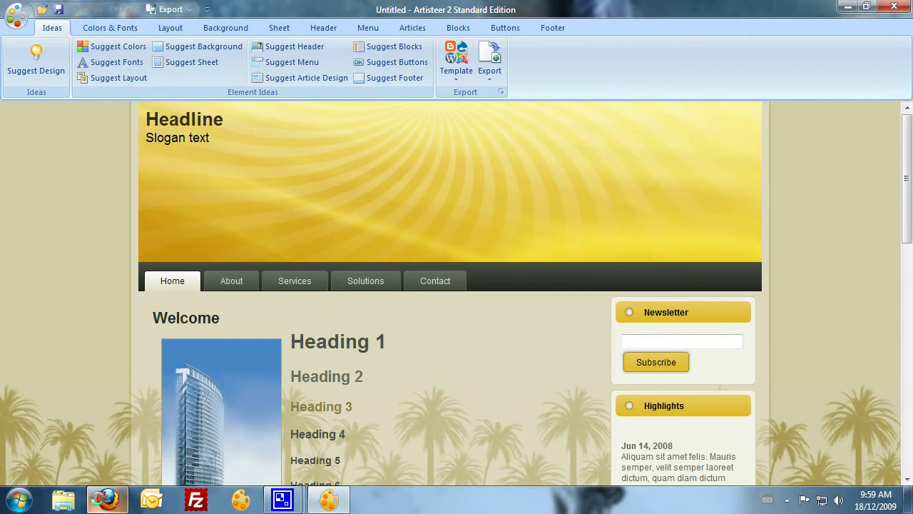
pyautogui.click(108, 499)
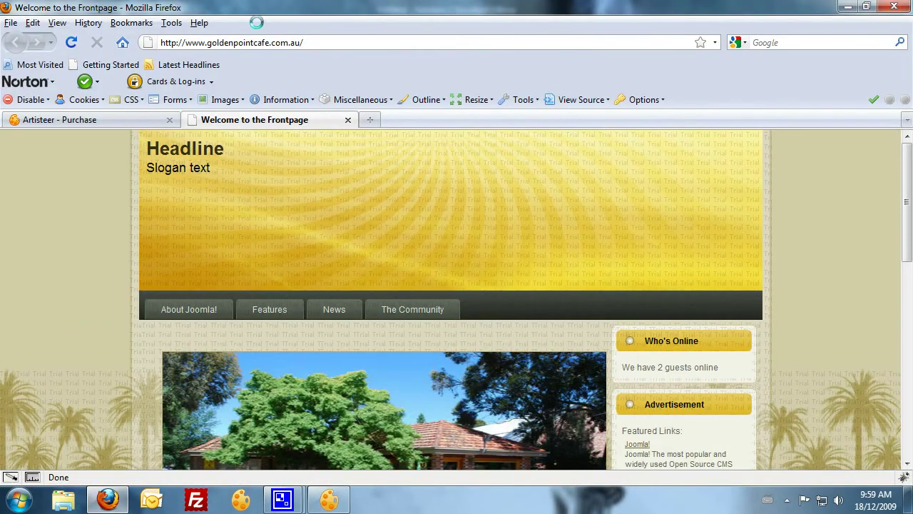
pyautogui.scroll(-1, 636, 316)
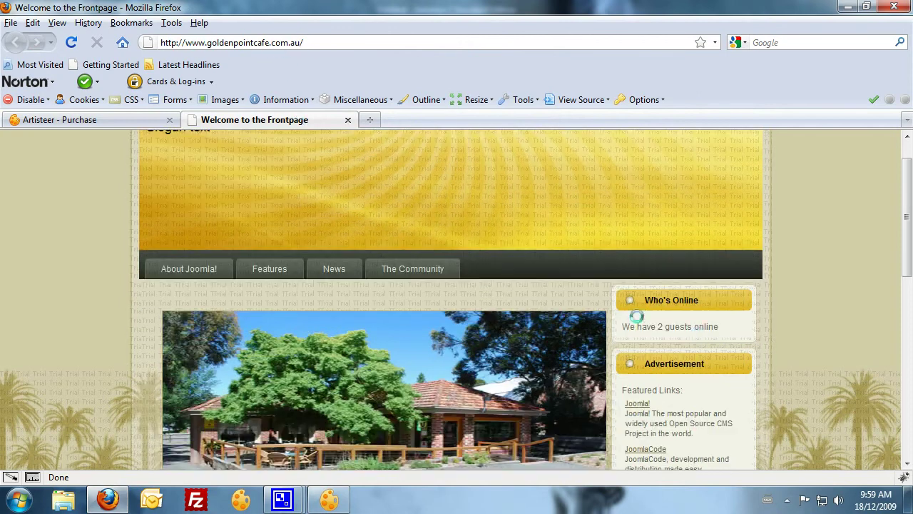
pyautogui.scroll(-8, 636, 316)
pyautogui.scroll(5, 643, 372)
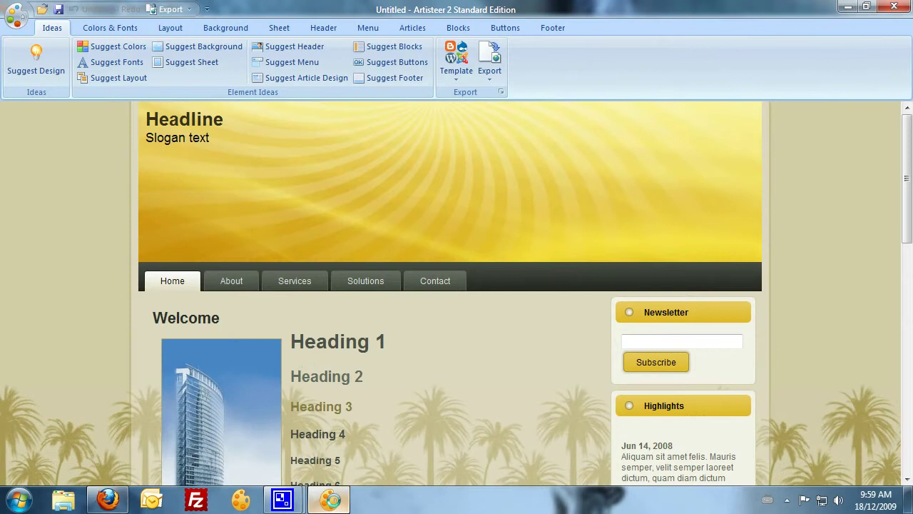
pyautogui.click(329, 499)
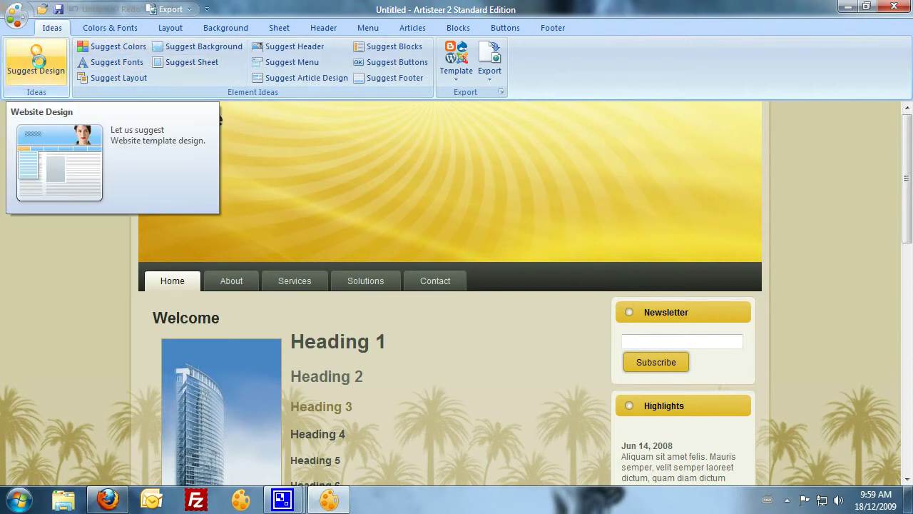
# Step: Generate several suggested designs, then a suggested colour scheme and page arrangement
pyautogui.click(38, 63)
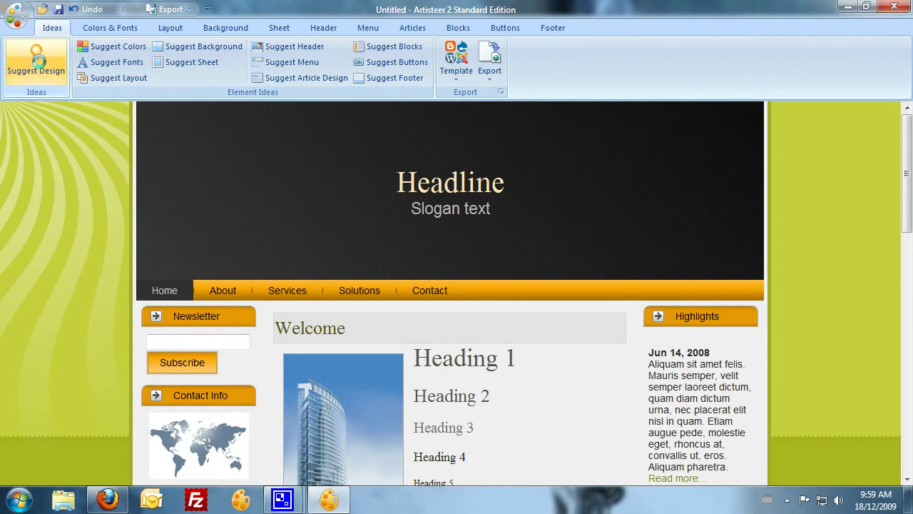
pyautogui.click(38, 63)
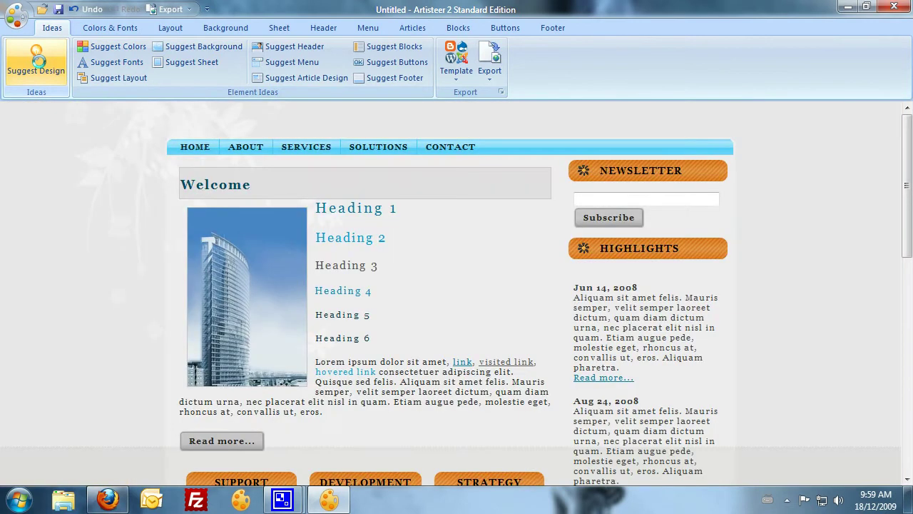
pyautogui.click(38, 62)
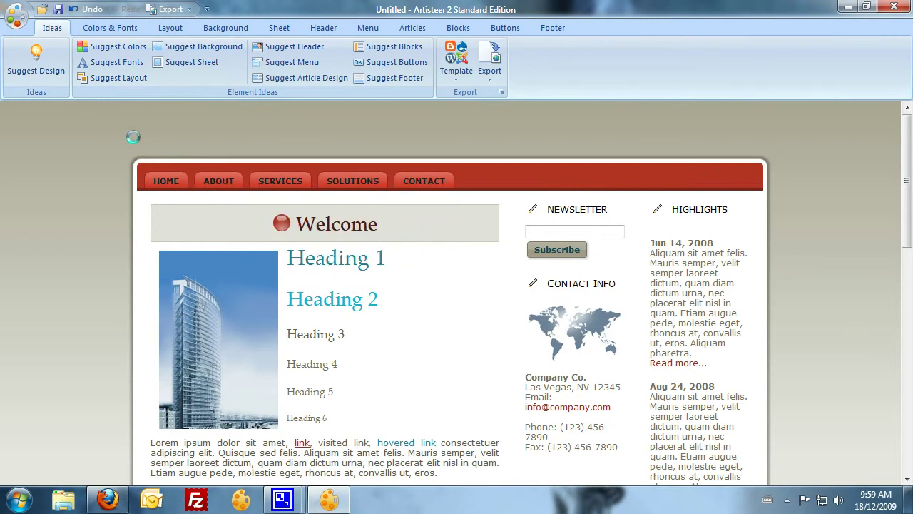
pyautogui.click(116, 48)
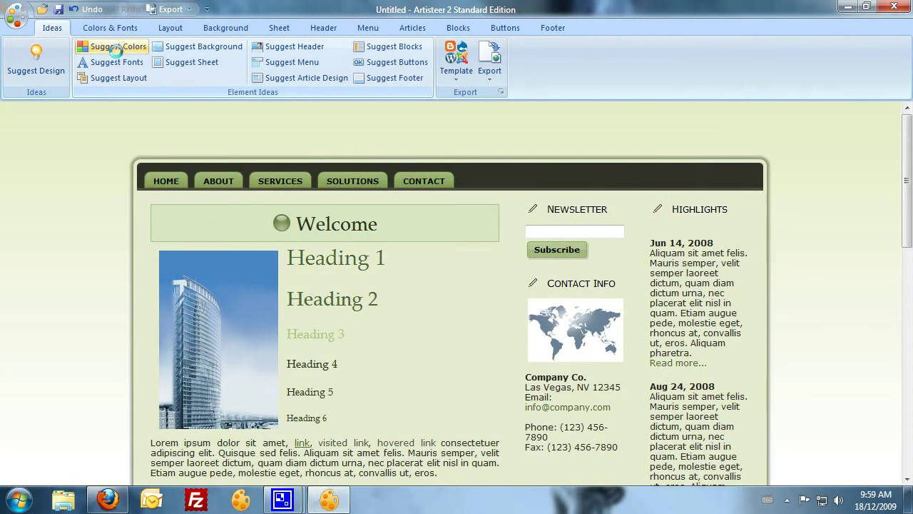
pyautogui.click(114, 63)
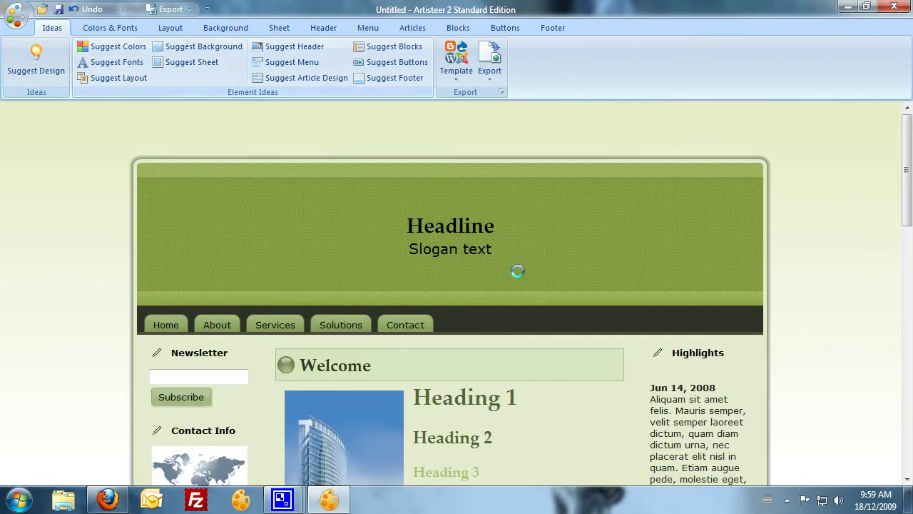
pyautogui.scroll(-7, 778, 205)
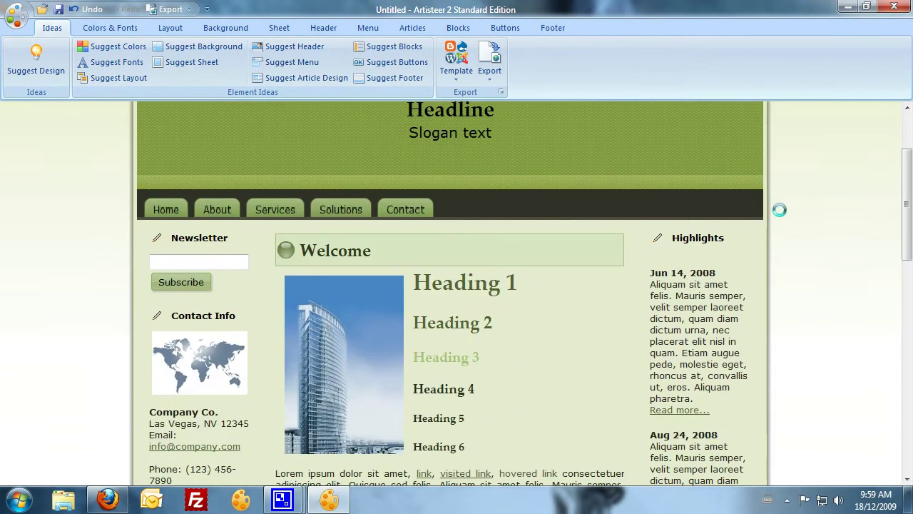
pyautogui.scroll(-3, 325, 189)
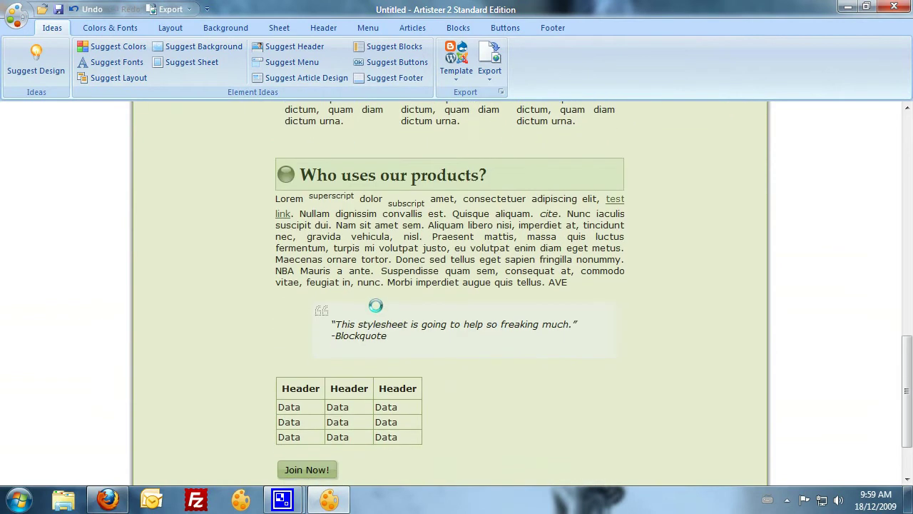
pyautogui.scroll(10, 253, 282)
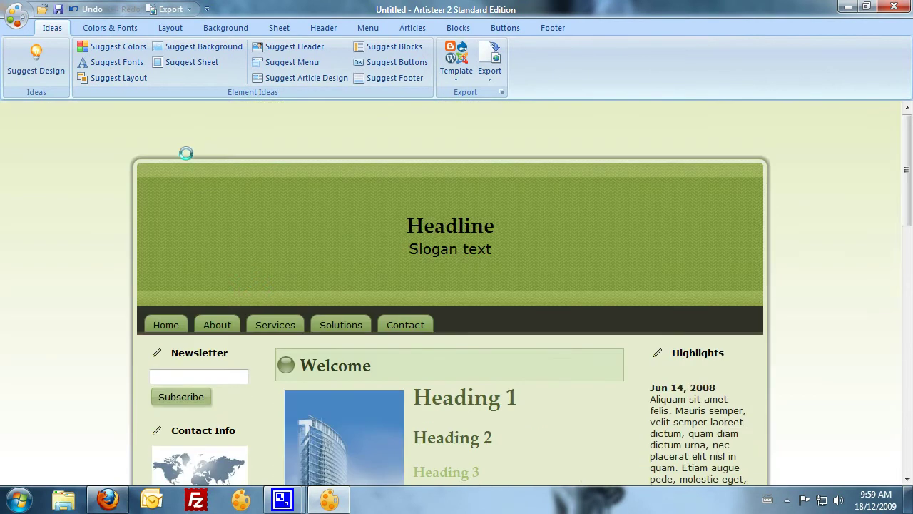
# Step: Apply suggested sheet, background, fonts, header and footer designs
pyautogui.click(179, 63)
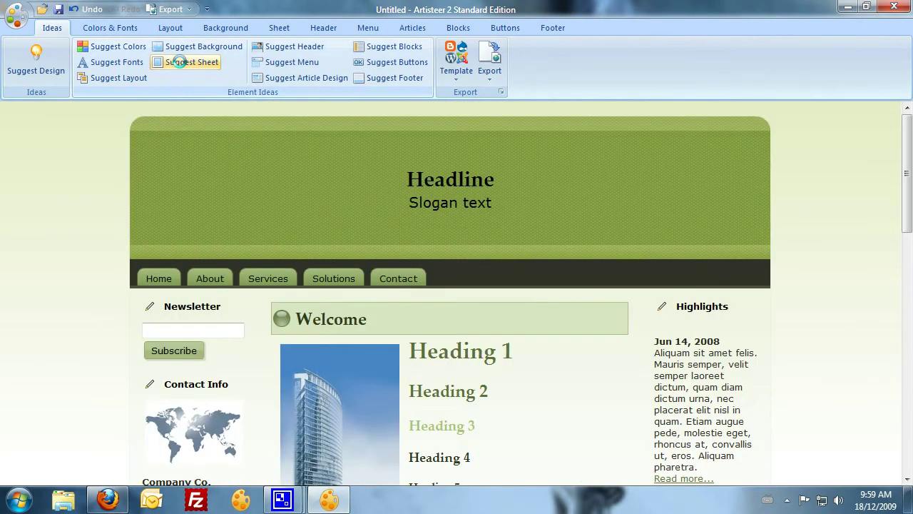
pyautogui.click(180, 46)
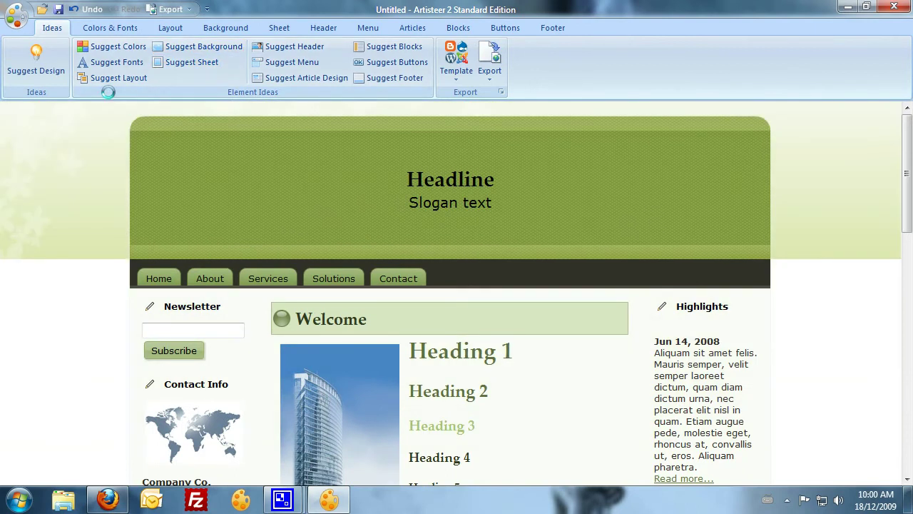
pyautogui.click(111, 65)
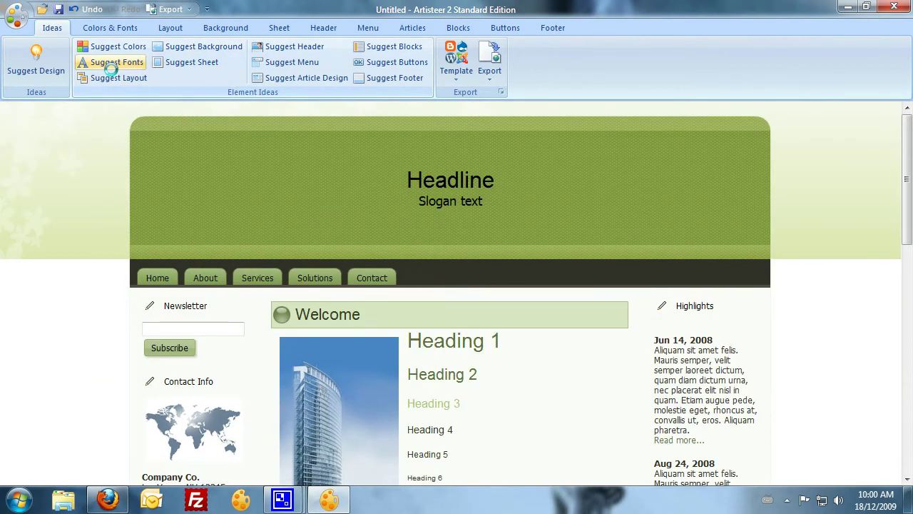
pyautogui.click(298, 49)
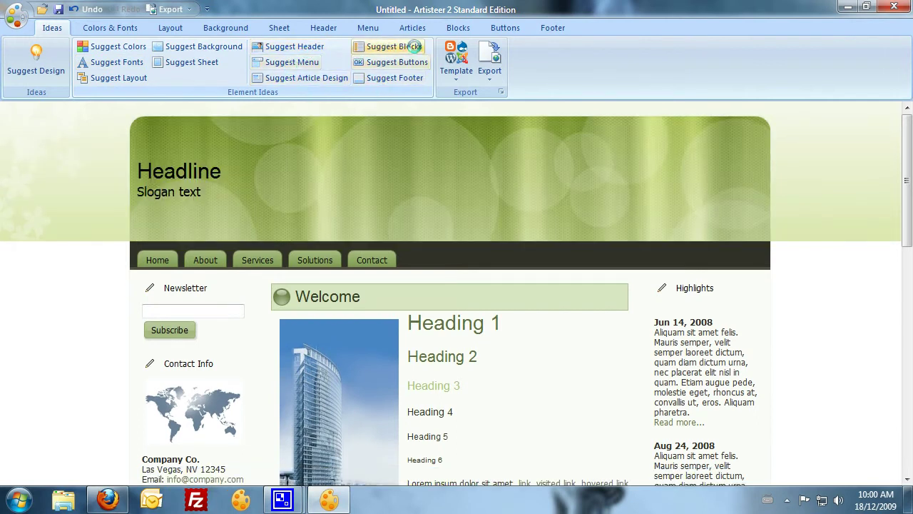
pyautogui.click(385, 77)
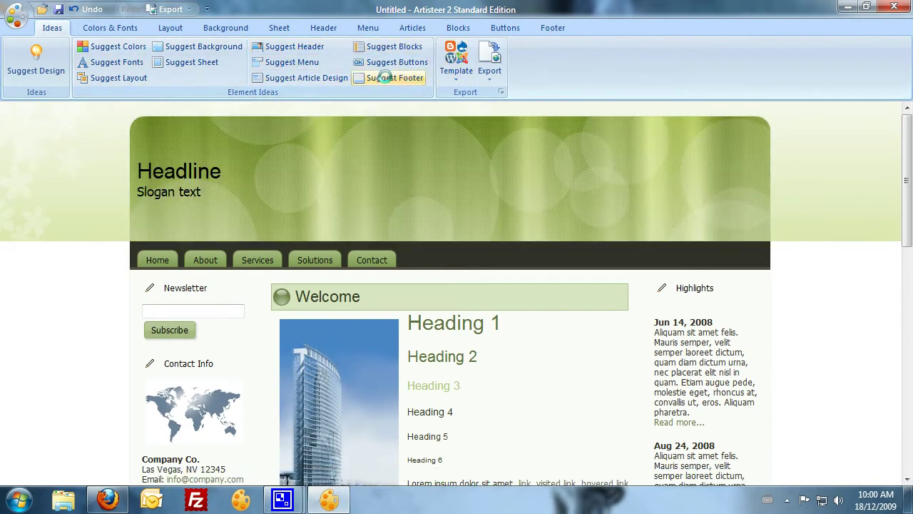
# Step: Set the second main colour to red and the third main colour to blue
pyautogui.click(117, 31)
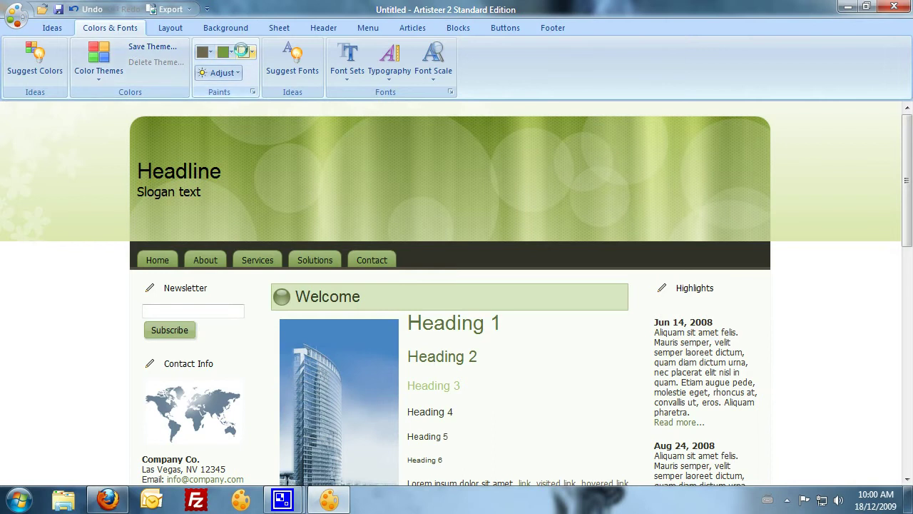
pyautogui.click(230, 52)
pyautogui.click(240, 83)
pyautogui.click(245, 52)
pyautogui.click(246, 173)
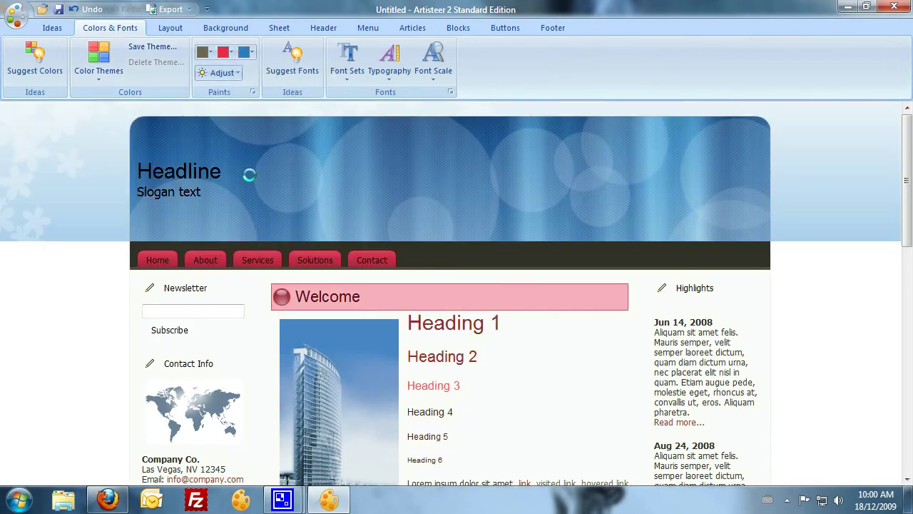
# Step: Apply the Blog Style font set to the page text
pyautogui.click(294, 68)
pyautogui.click(347, 60)
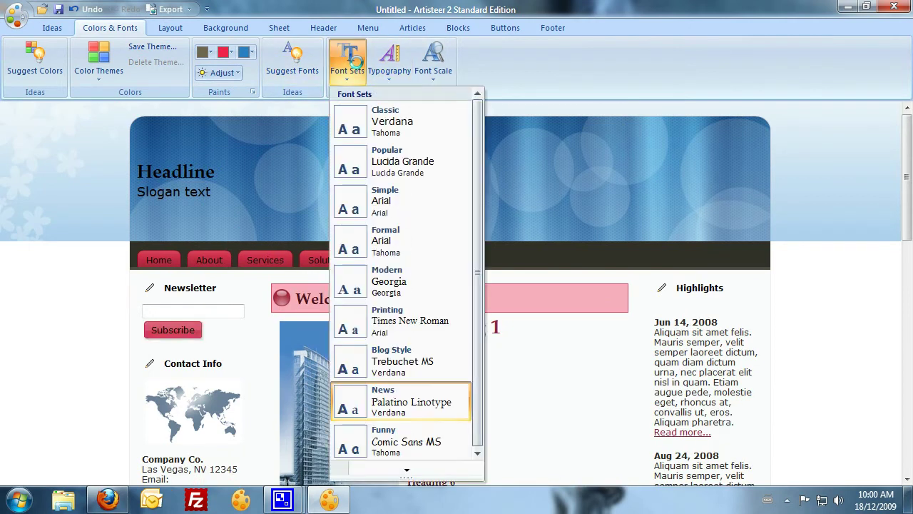
pyautogui.click(377, 357)
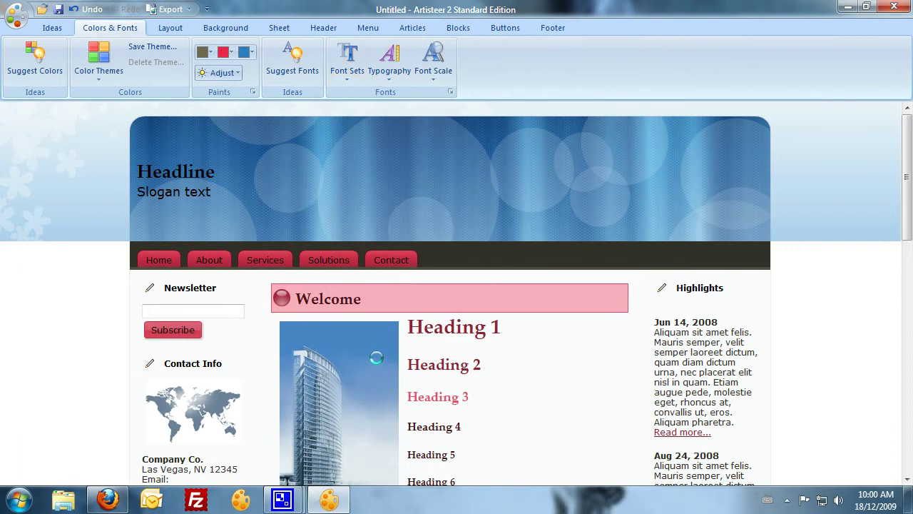
# Step: Use a two-column left-sidebar layout and put the menu above the header
pyautogui.click(167, 28)
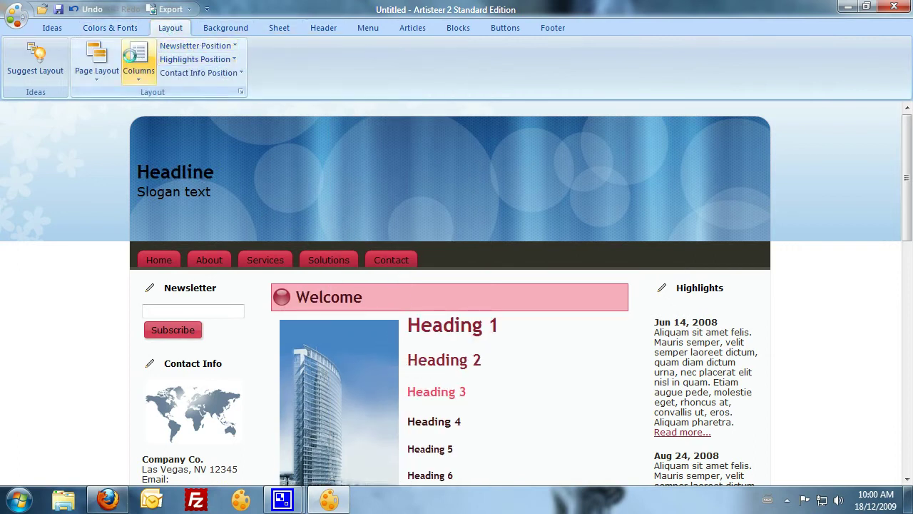
pyautogui.click(134, 57)
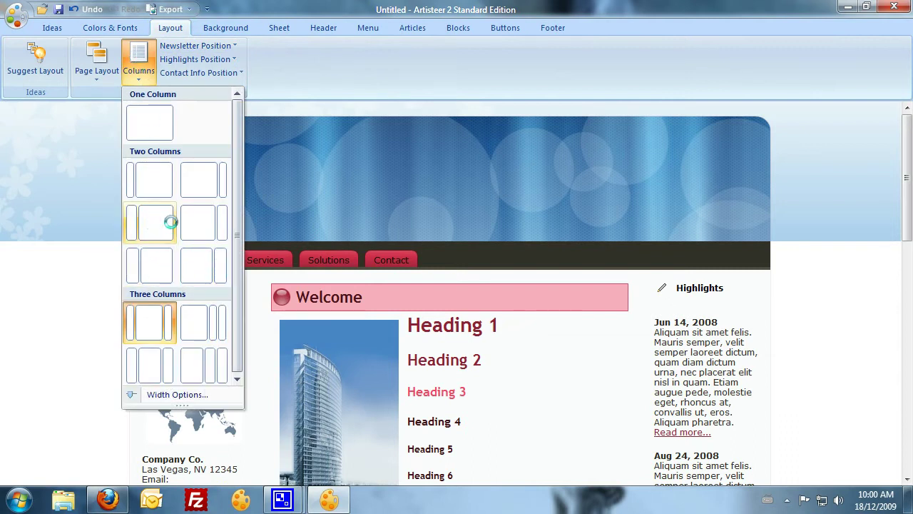
pyautogui.click(151, 267)
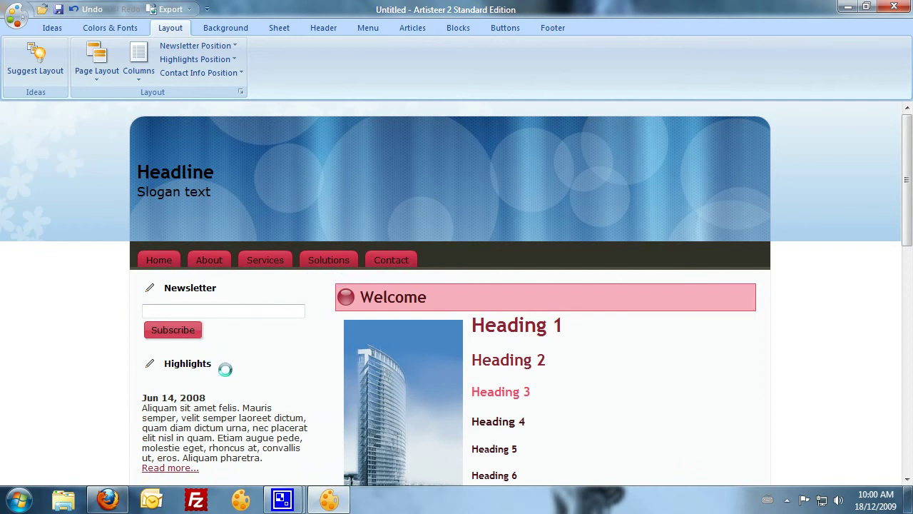
pyautogui.scroll(-4, 277, 353)
pyautogui.scroll(4, 278, 350)
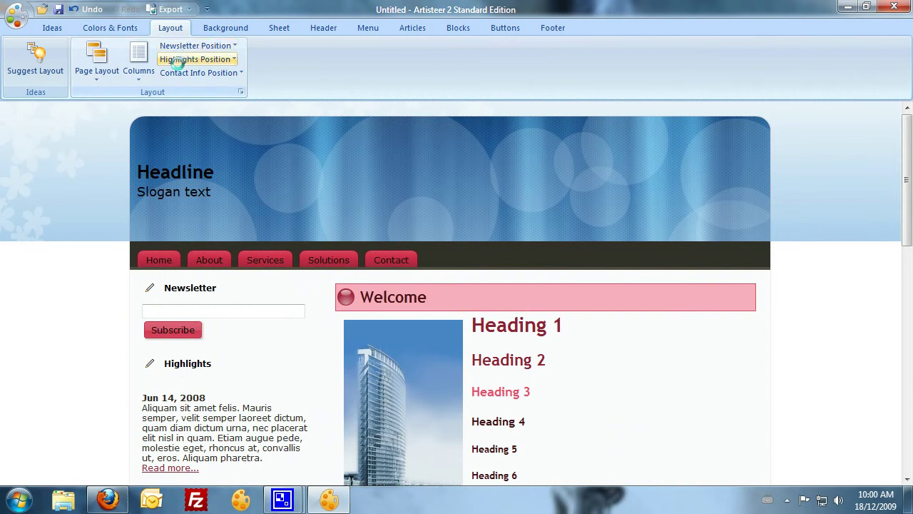
pyautogui.click(95, 63)
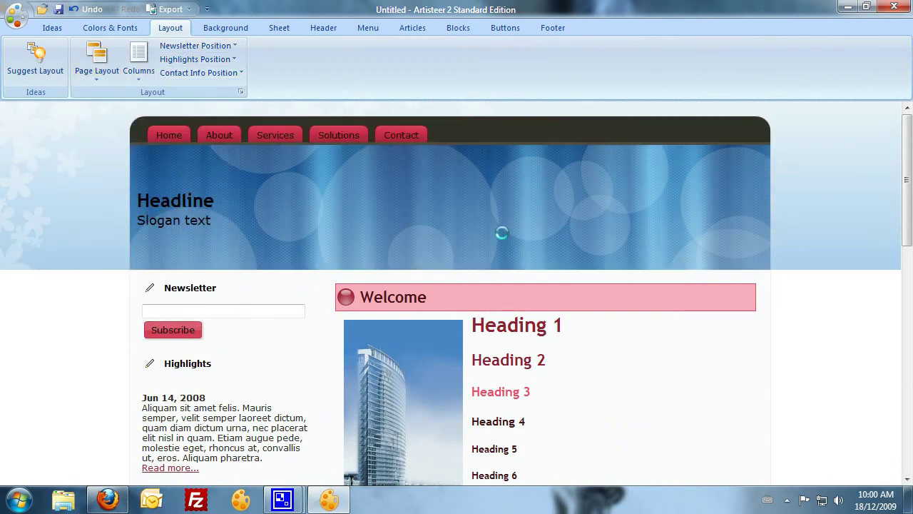
pyautogui.click(226, 27)
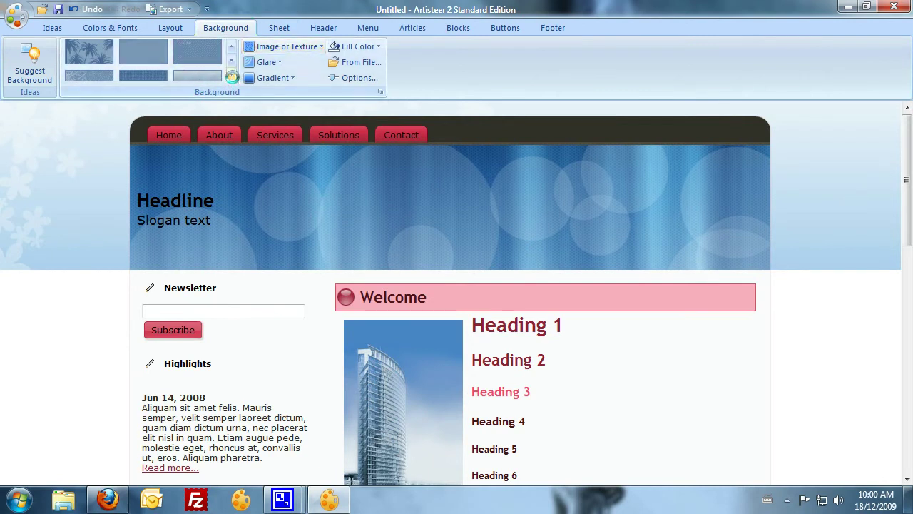
# Step: Give the page background an artistic pattern with a circles glare effect
pyautogui.click(231, 76)
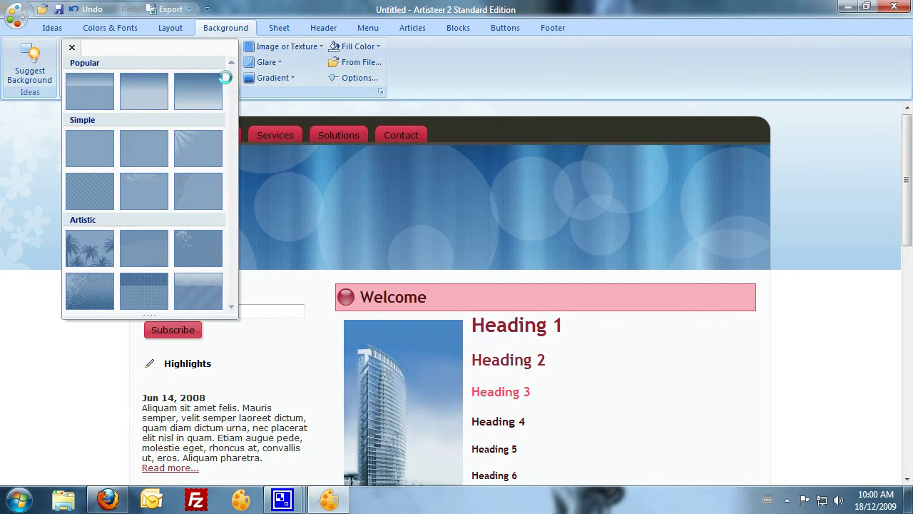
pyautogui.click(141, 282)
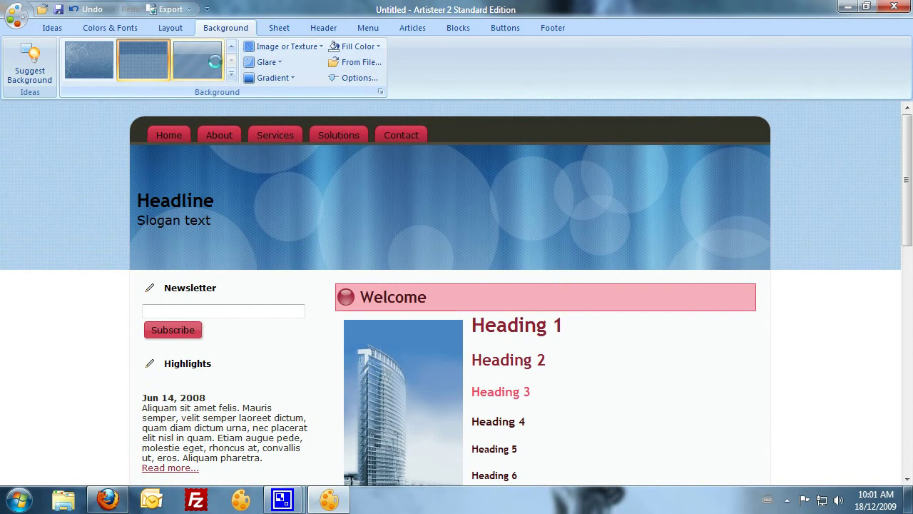
pyautogui.click(266, 62)
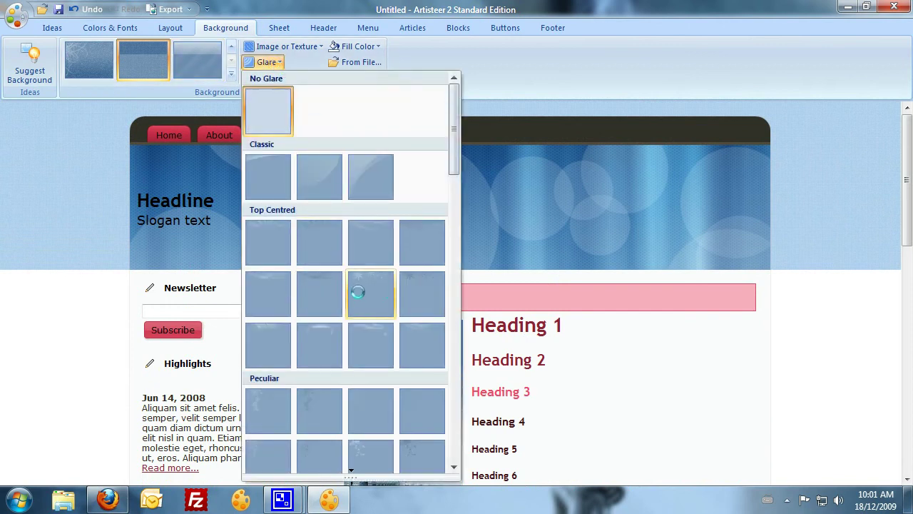
pyautogui.scroll(-5, 362, 357)
pyautogui.click(311, 319)
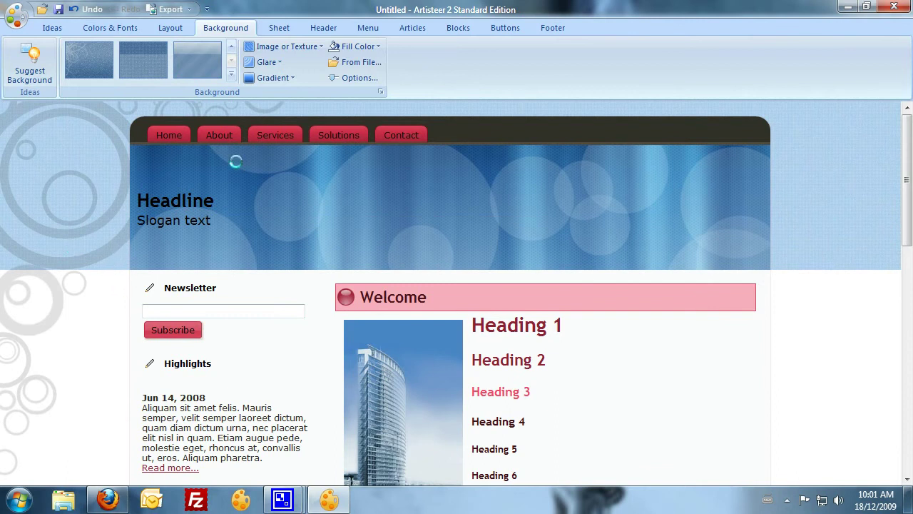
# Step: Set the sheet width to 1000 pixels with No Radius corners
pyautogui.click(279, 27)
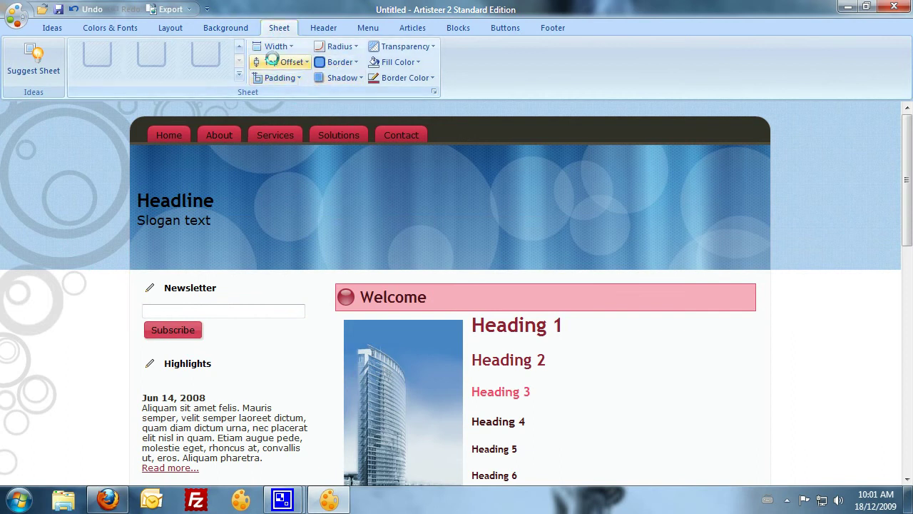
pyautogui.click(273, 46)
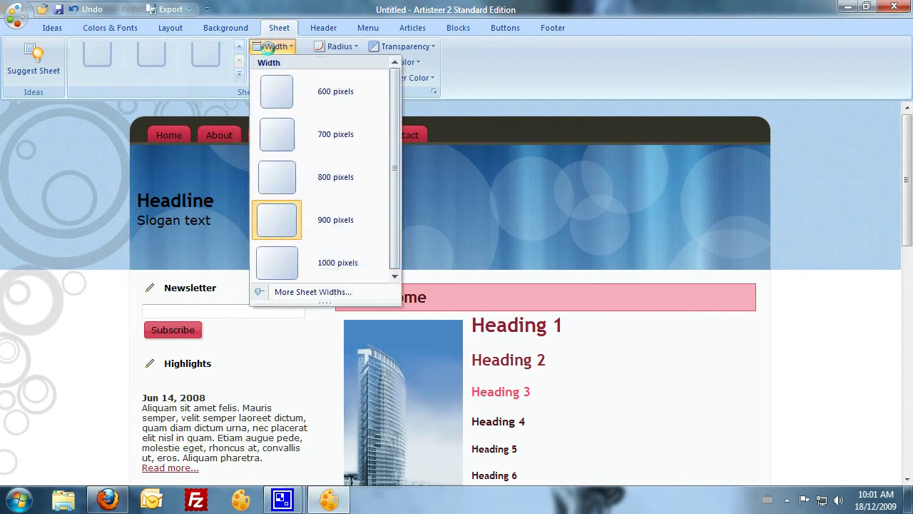
pyautogui.click(283, 258)
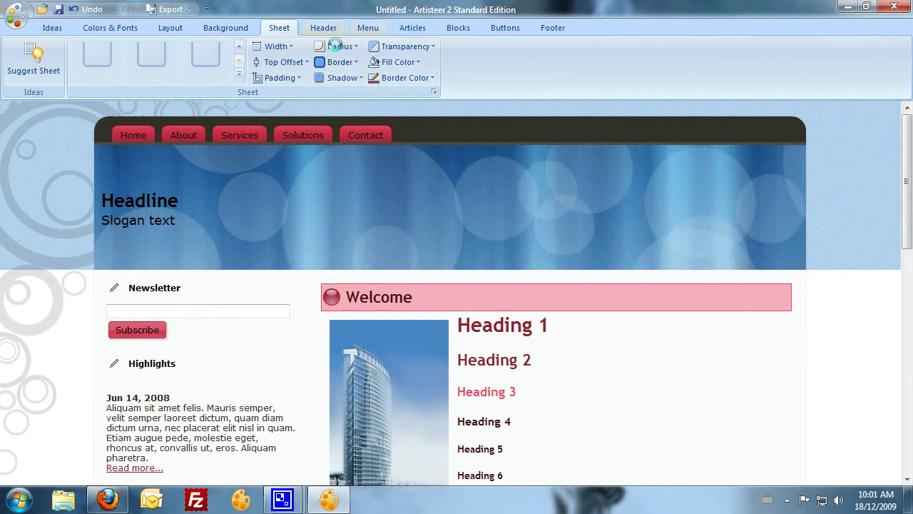
pyautogui.click(332, 46)
pyautogui.click(349, 91)
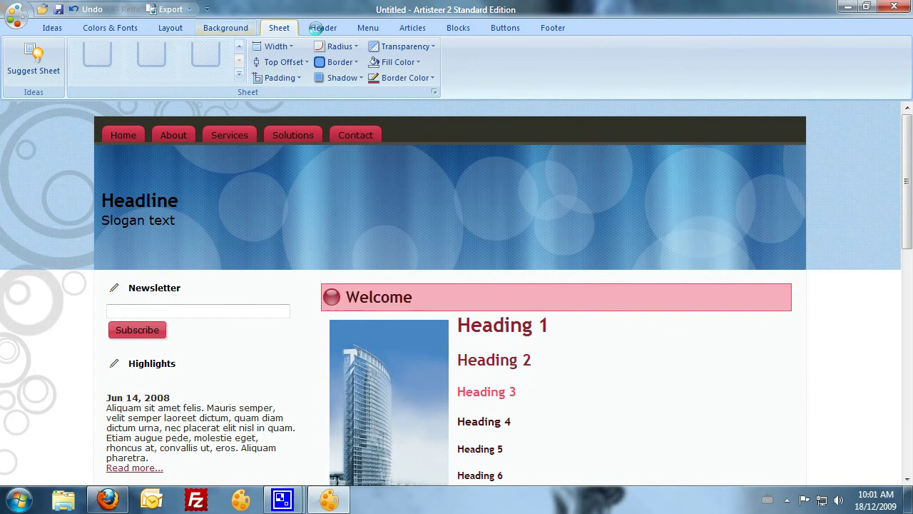
# Step: Choose a small square tab style for the menu after trying a rounded button style
pyautogui.click(370, 28)
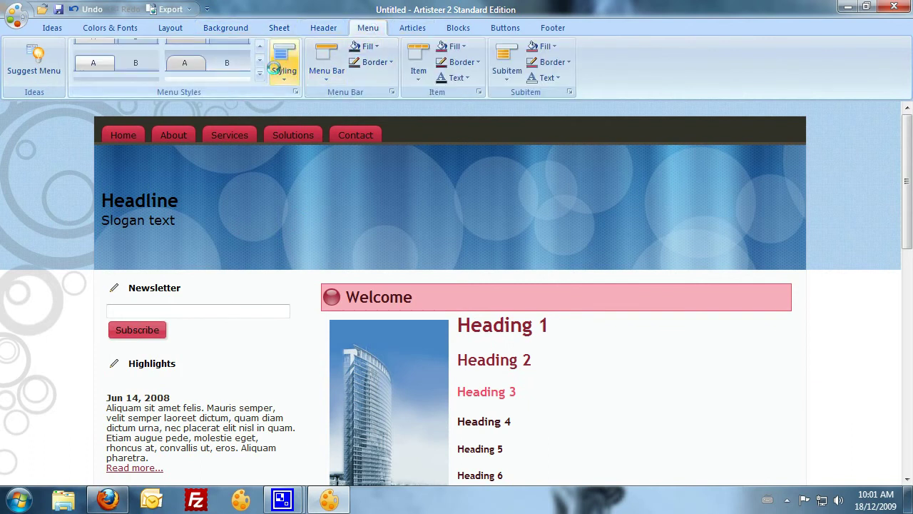
pyautogui.click(258, 73)
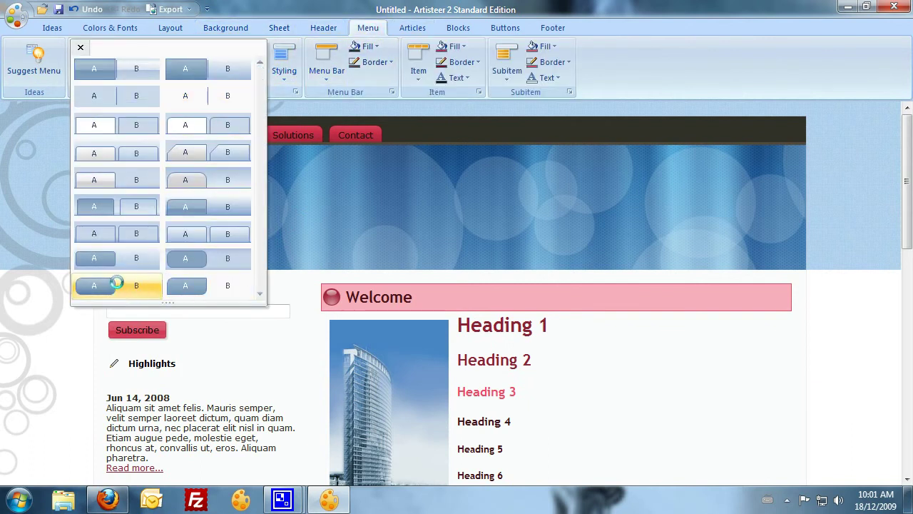
pyautogui.click(94, 285)
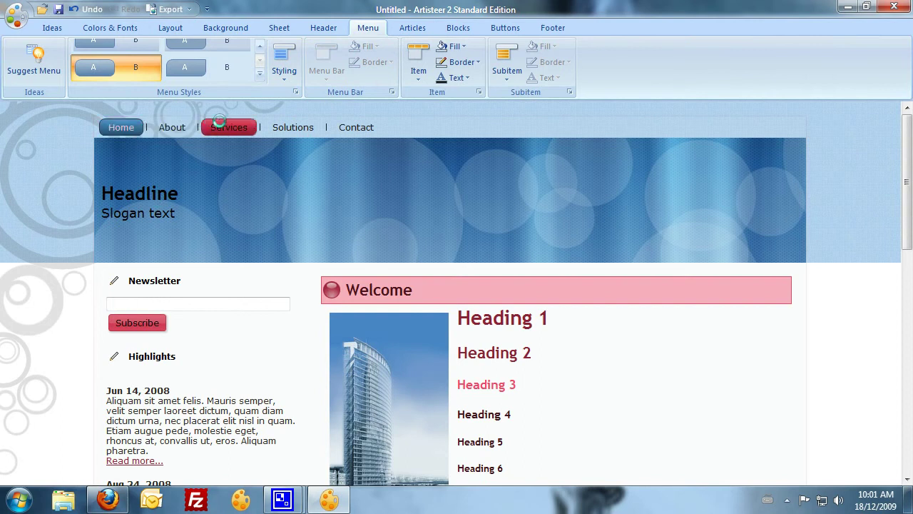
pyautogui.click(259, 75)
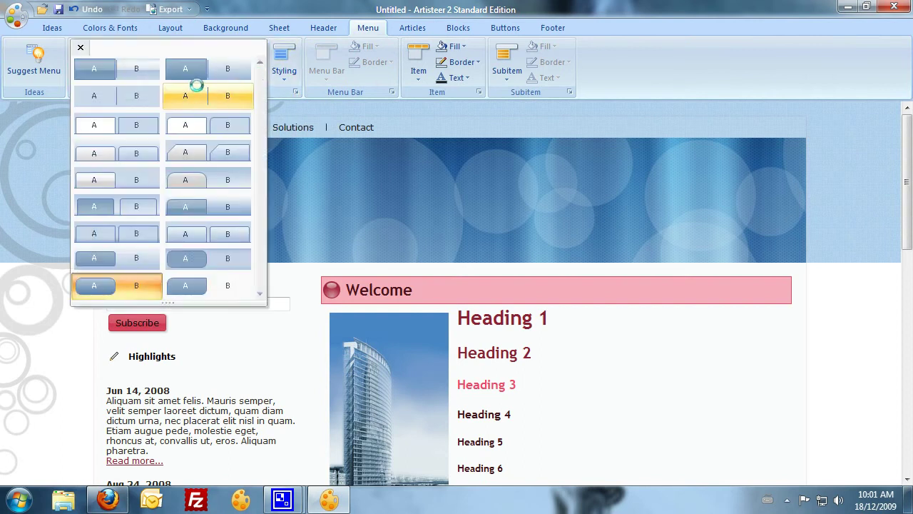
pyautogui.click(128, 123)
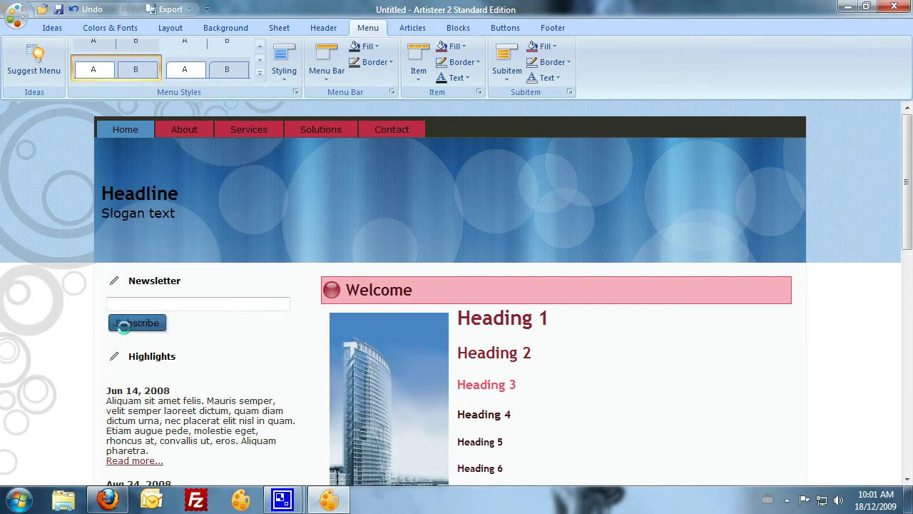
pyautogui.click(228, 66)
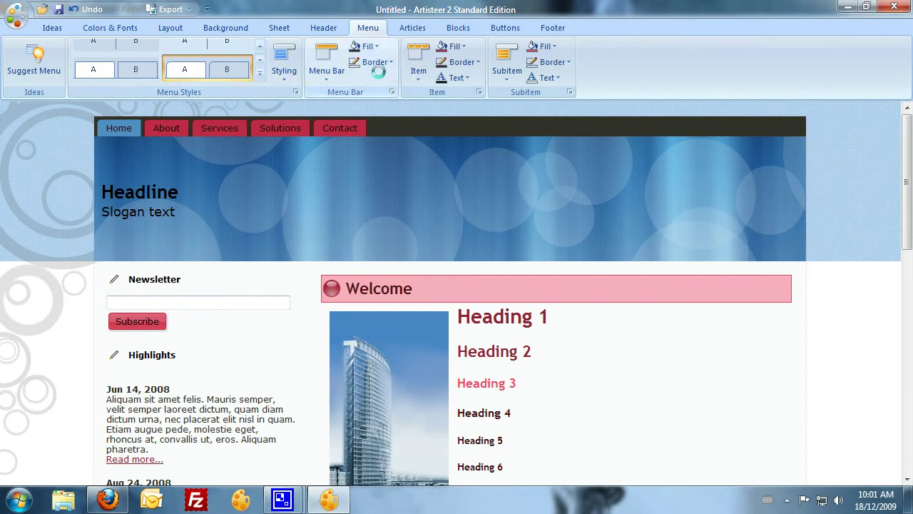
# Step: Give the menu bar a Contrast gradient and 3-pixel border, and set item passive text colour
pyautogui.click(326, 65)
pyautogui.moveTo(327, 94)
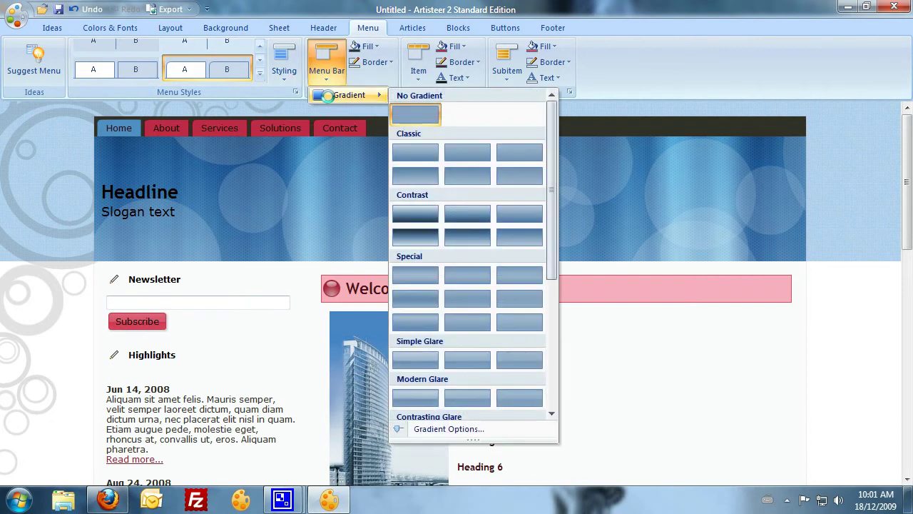
pyautogui.click(475, 212)
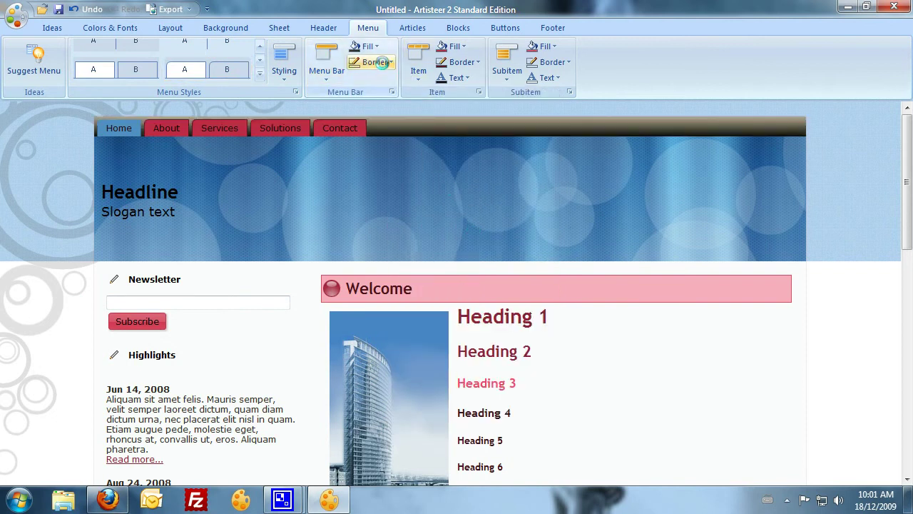
pyautogui.click(373, 62)
pyautogui.click(400, 202)
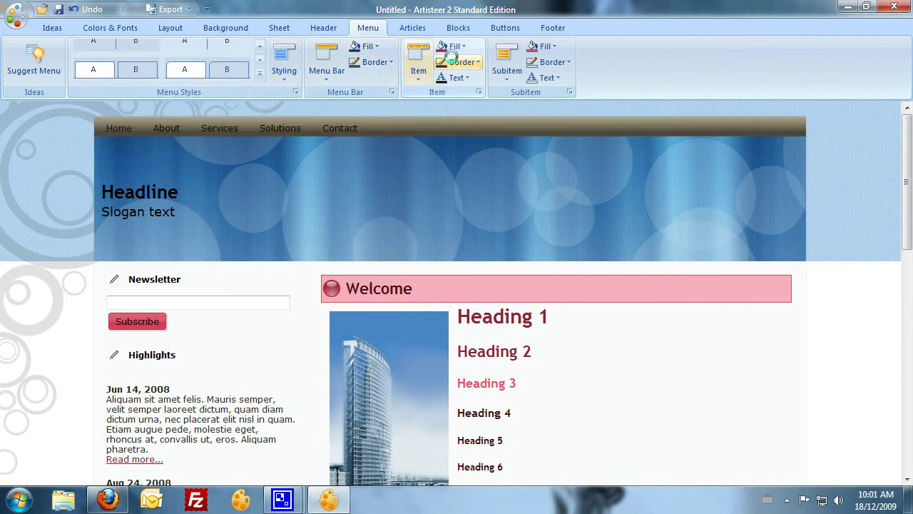
pyautogui.click(455, 77)
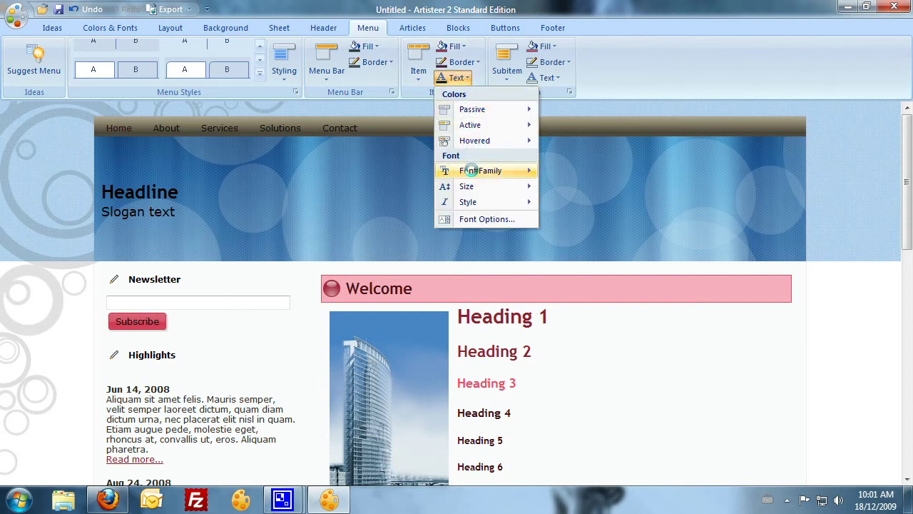
pyautogui.moveTo(476, 108)
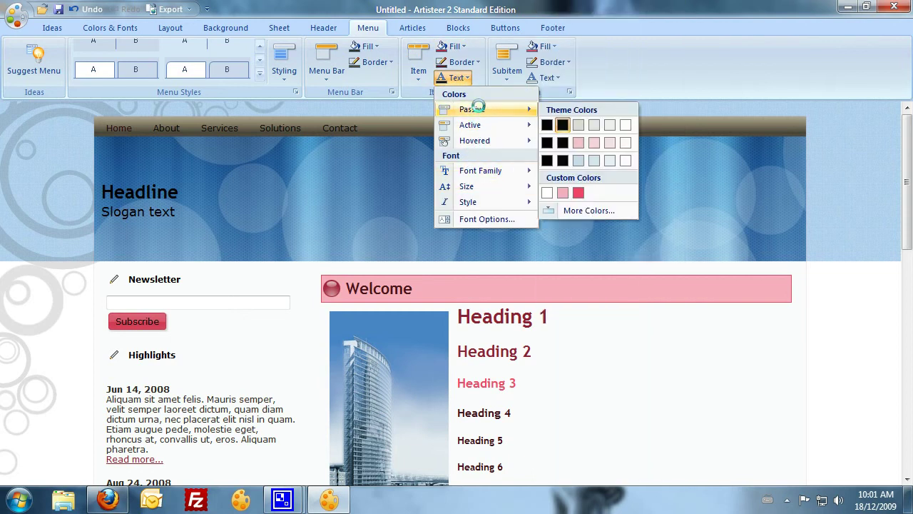
pyautogui.click(625, 125)
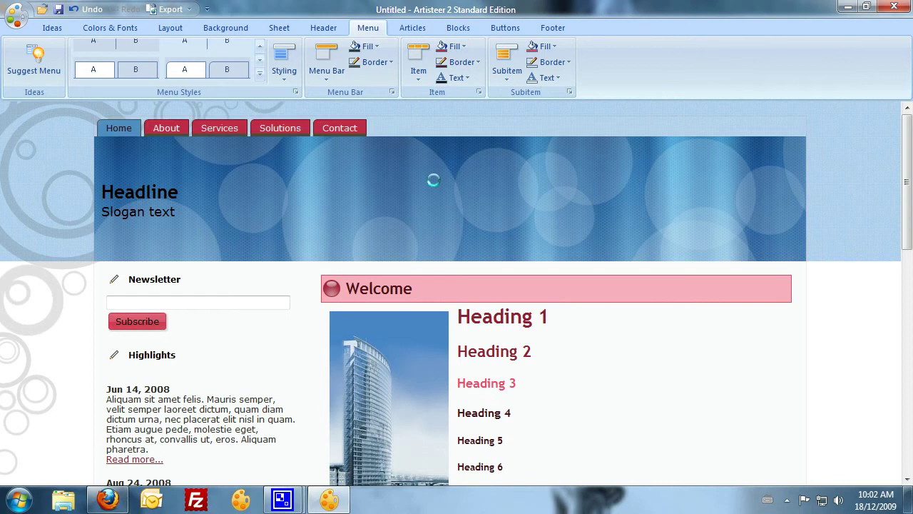
# Step: Set the article header fill to white
pyautogui.click(414, 27)
pyautogui.scroll(-3, 473, 241)
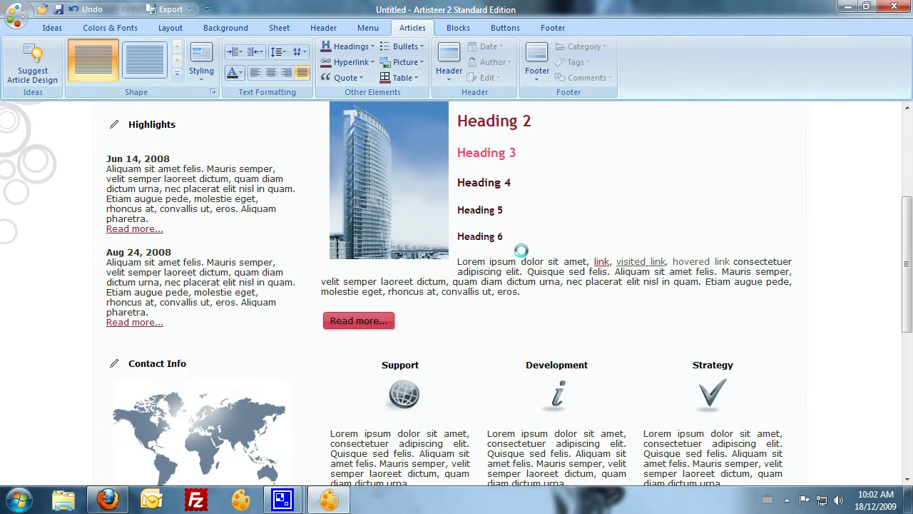
pyautogui.scroll(3, 519, 249)
pyautogui.click(460, 71)
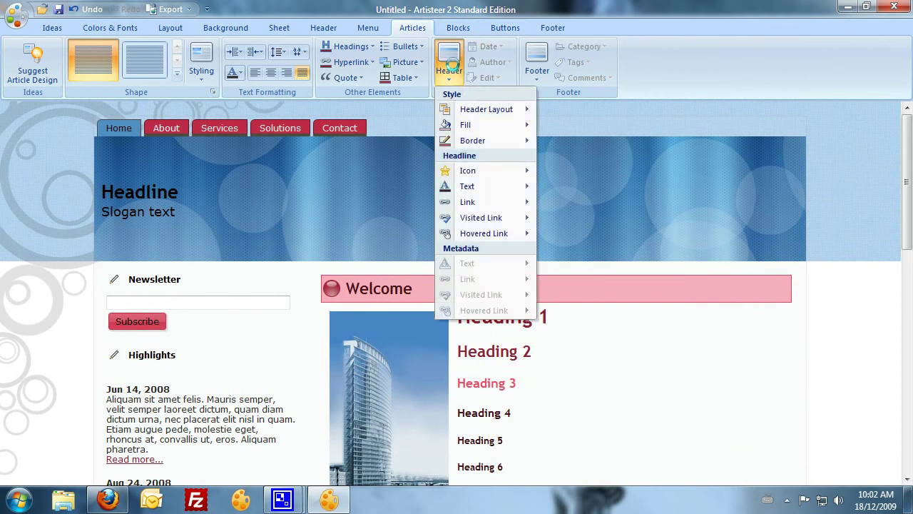
pyautogui.moveTo(465, 126)
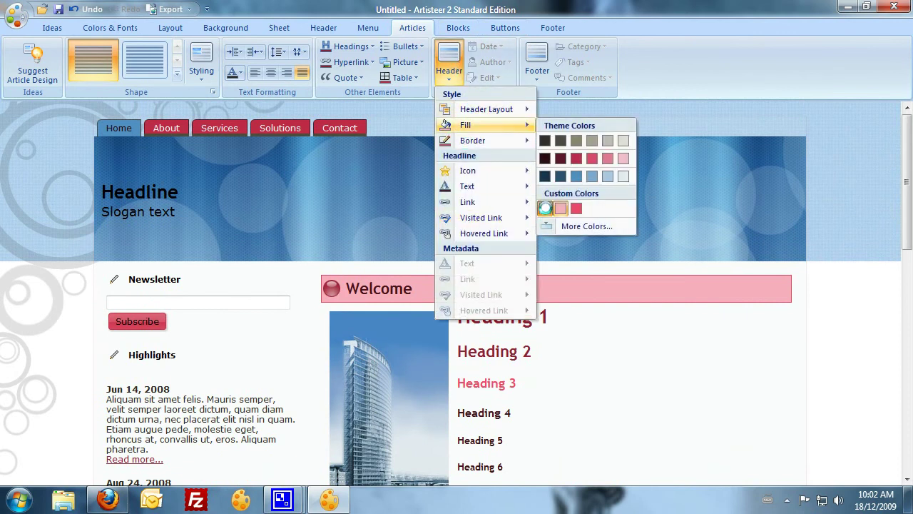
pyautogui.click(544, 209)
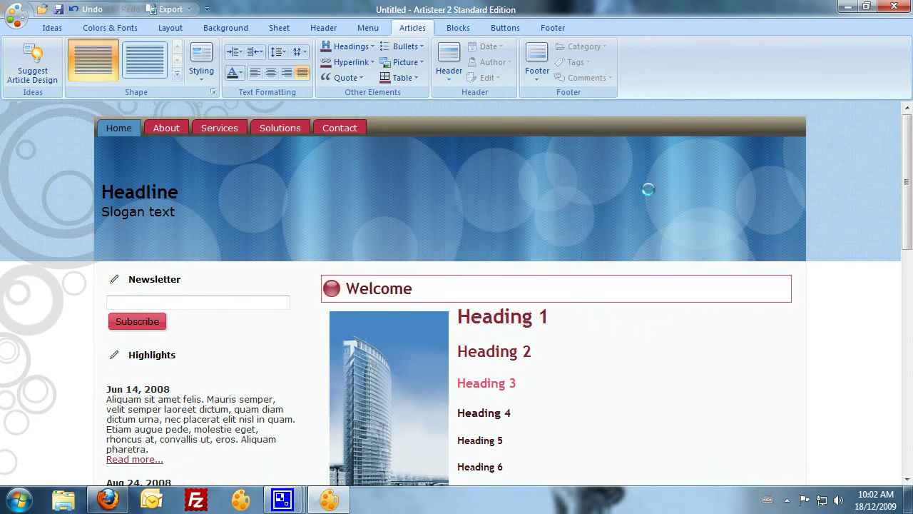
pyautogui.click(536, 71)
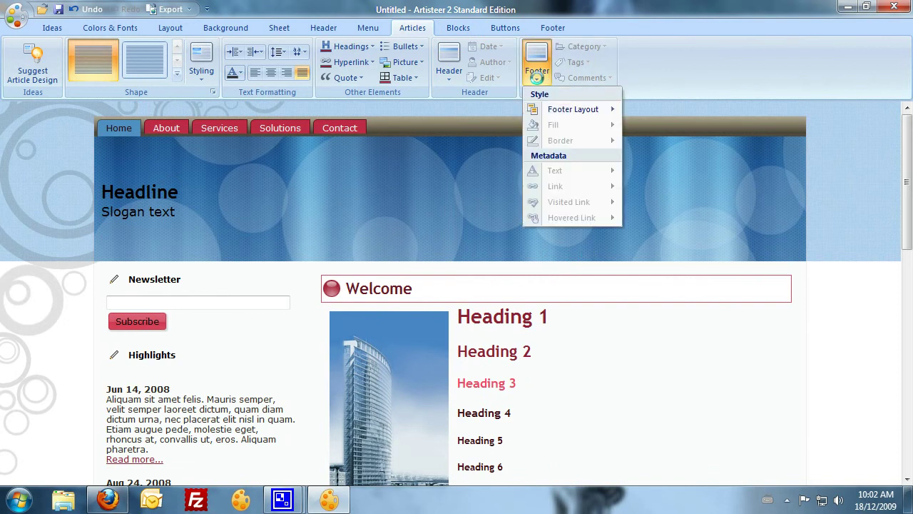
# Step: Apply a With Header block style so sidebar blocks get blue title bars
pyautogui.click(458, 27)
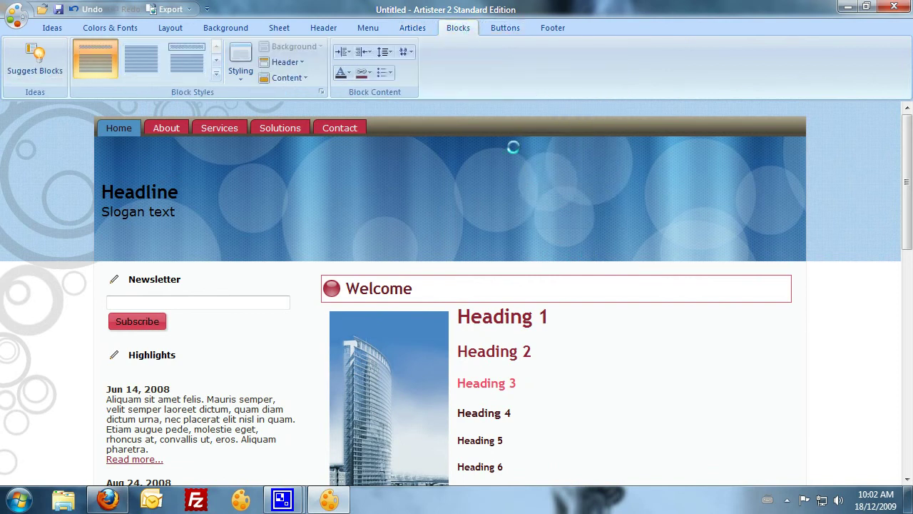
pyautogui.click(215, 74)
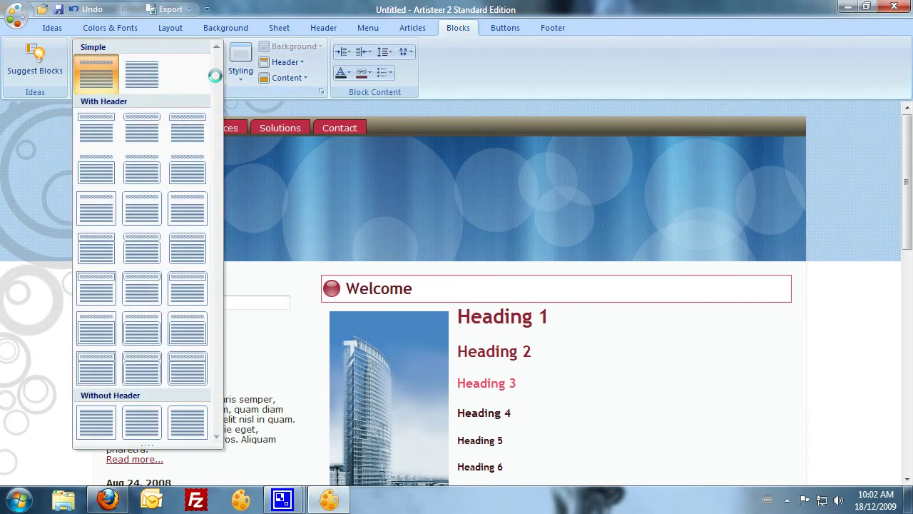
pyautogui.click(95, 128)
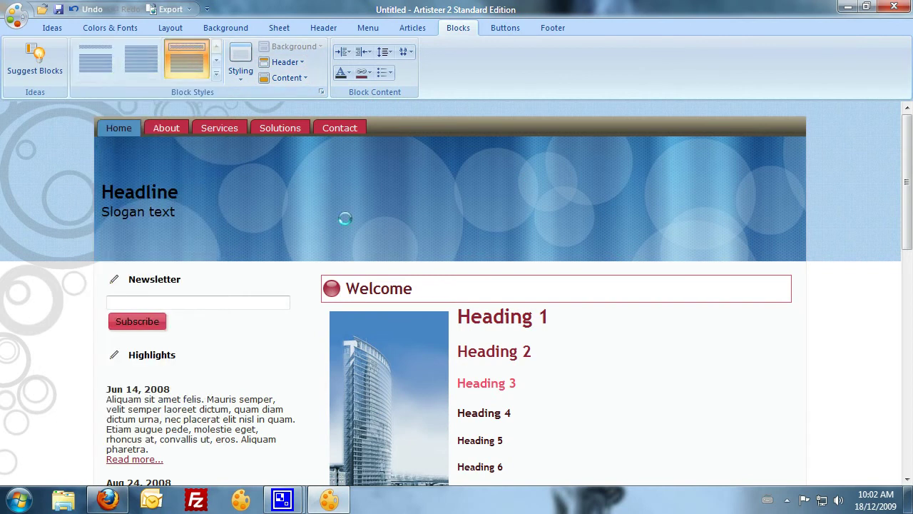
pyautogui.click(215, 74)
pyautogui.click(184, 246)
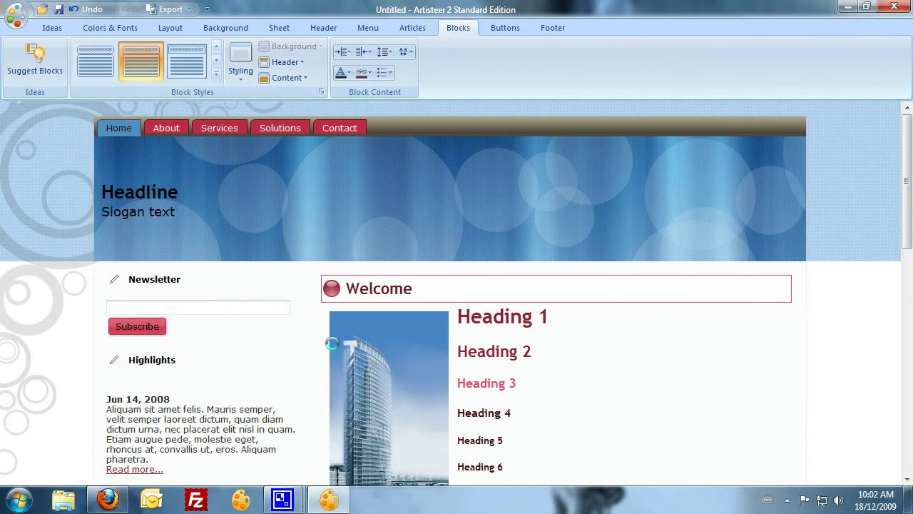
pyautogui.scroll(-7, 665, 357)
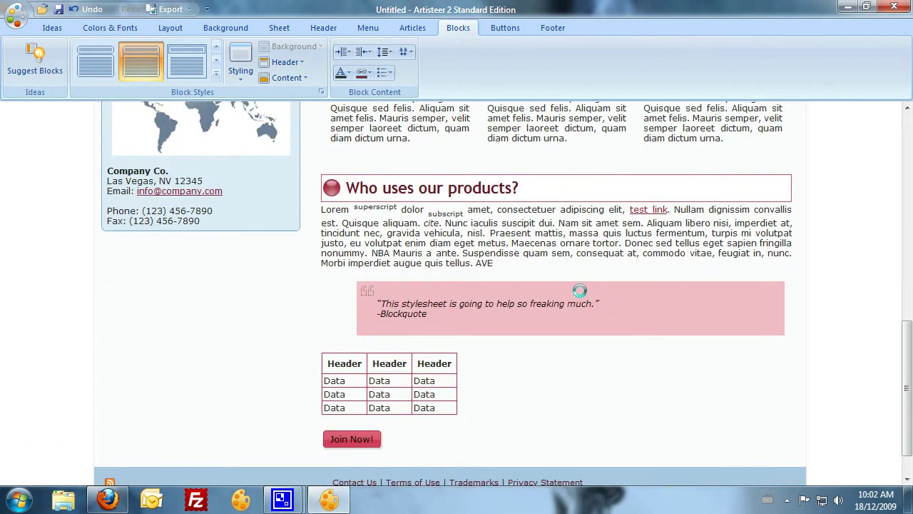
pyautogui.scroll(8, 582, 292)
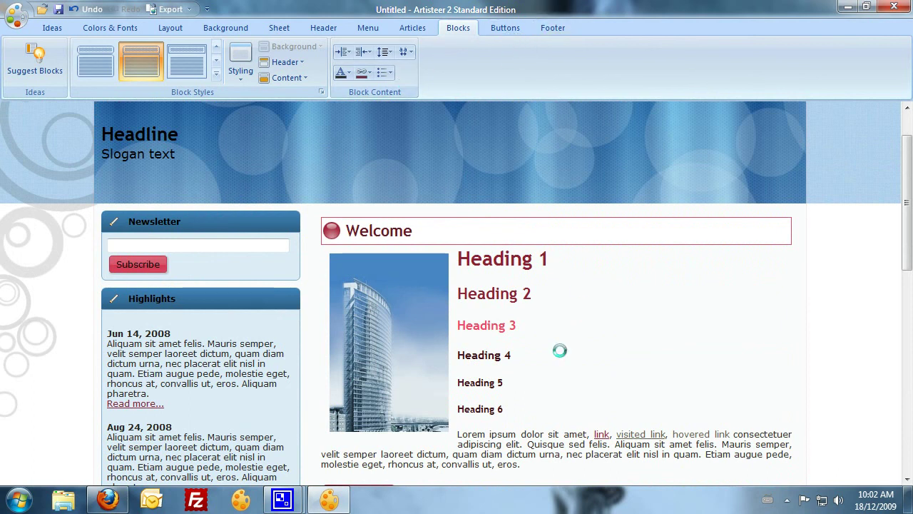
pyautogui.moveTo(109, 499)
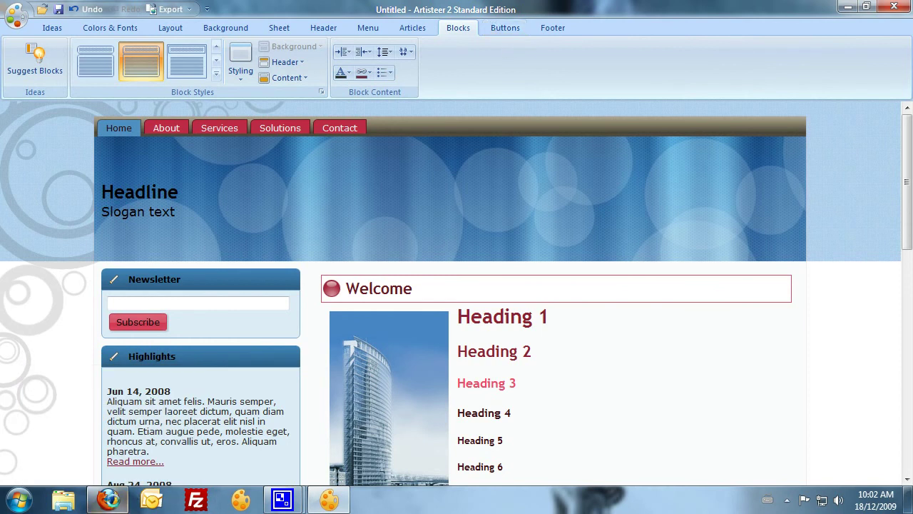
pyautogui.click(108, 499)
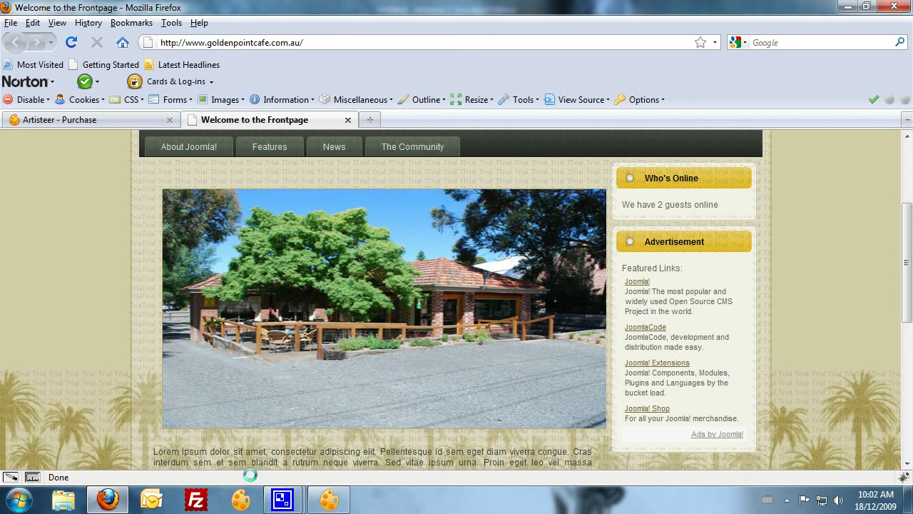
pyautogui.click(328, 500)
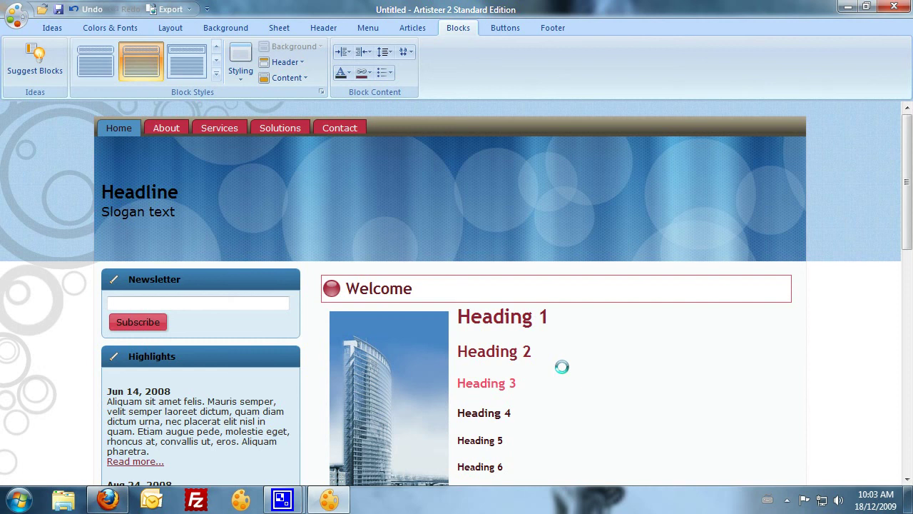
pyautogui.scroll(-5, 564, 353)
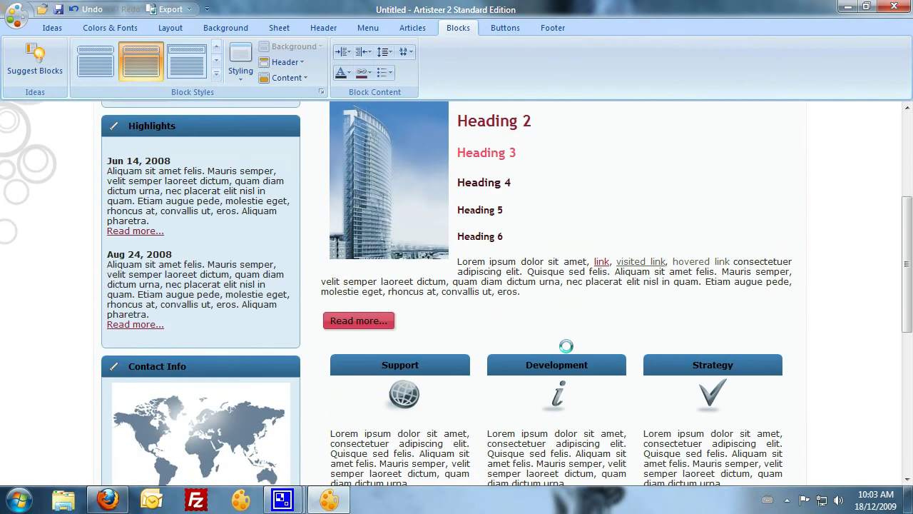
pyautogui.scroll(8, 433, 273)
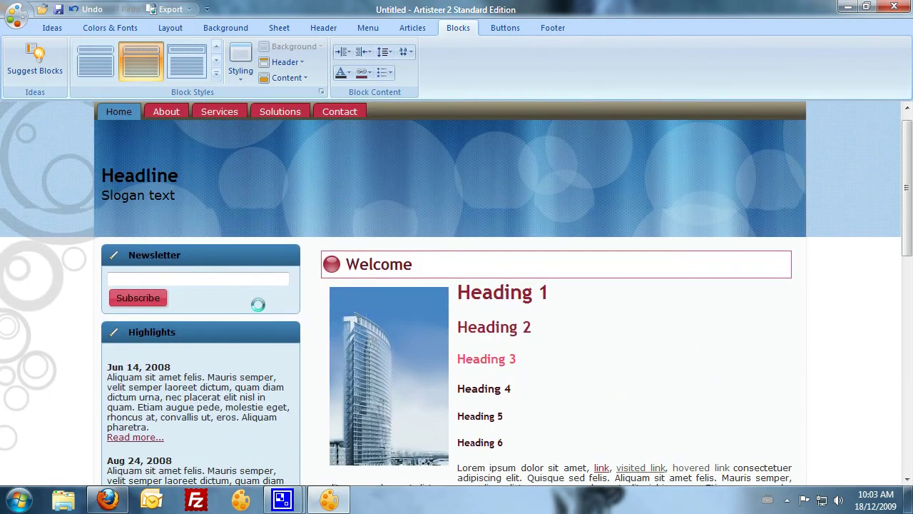